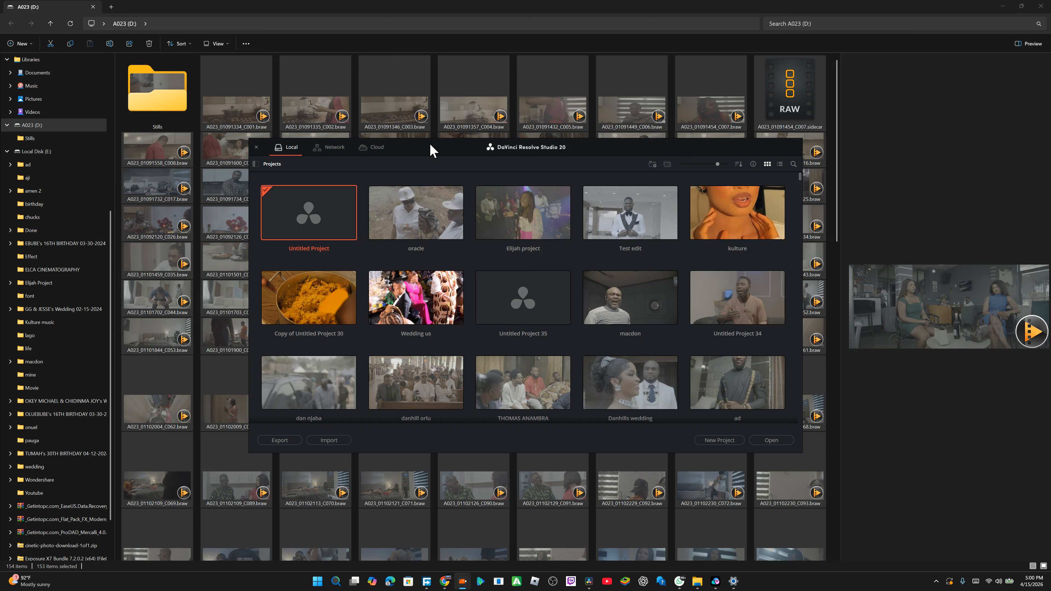
drag(430, 151, 422, 100)
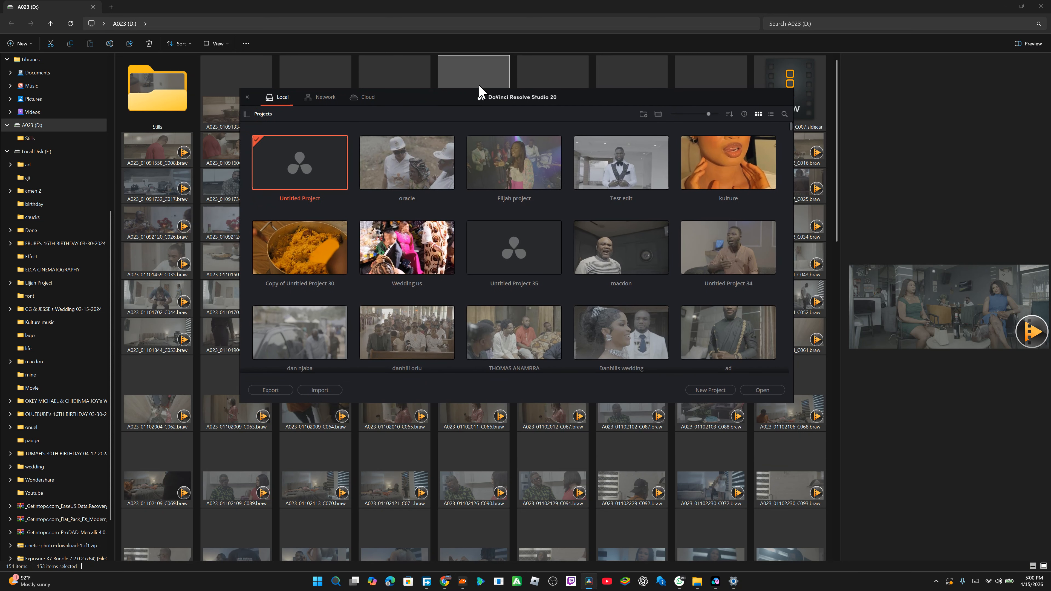
drag(450, 104, 431, 170)
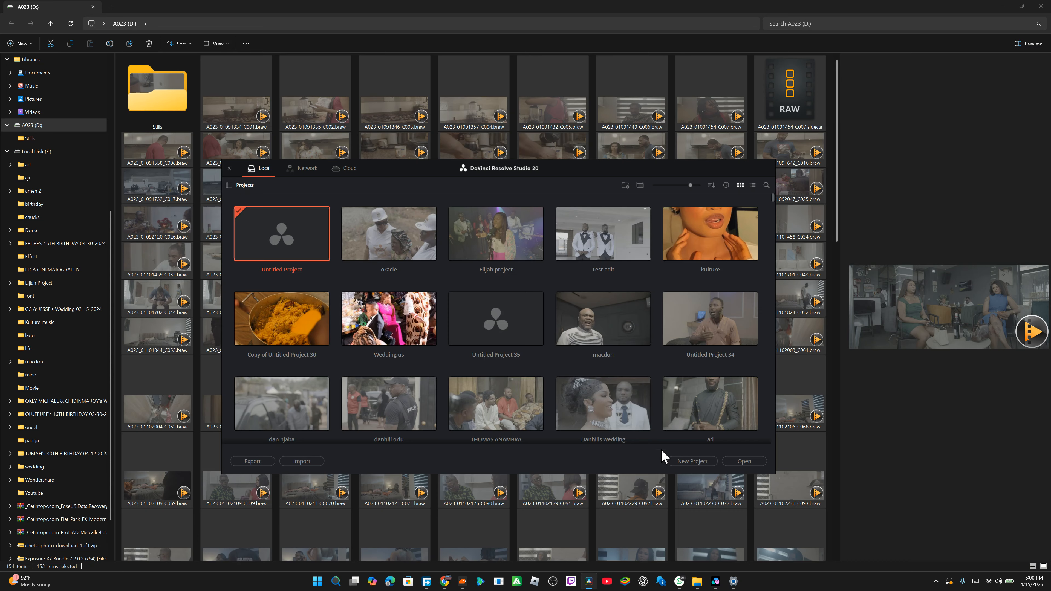
Step: Create a new project named Day 1
click(680, 462)
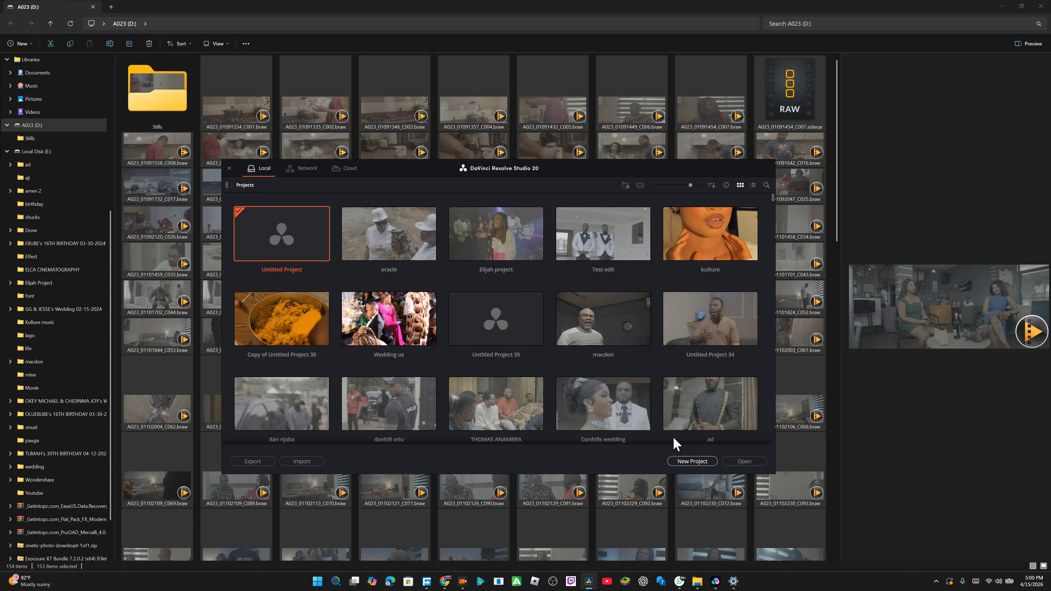
click(976, 581)
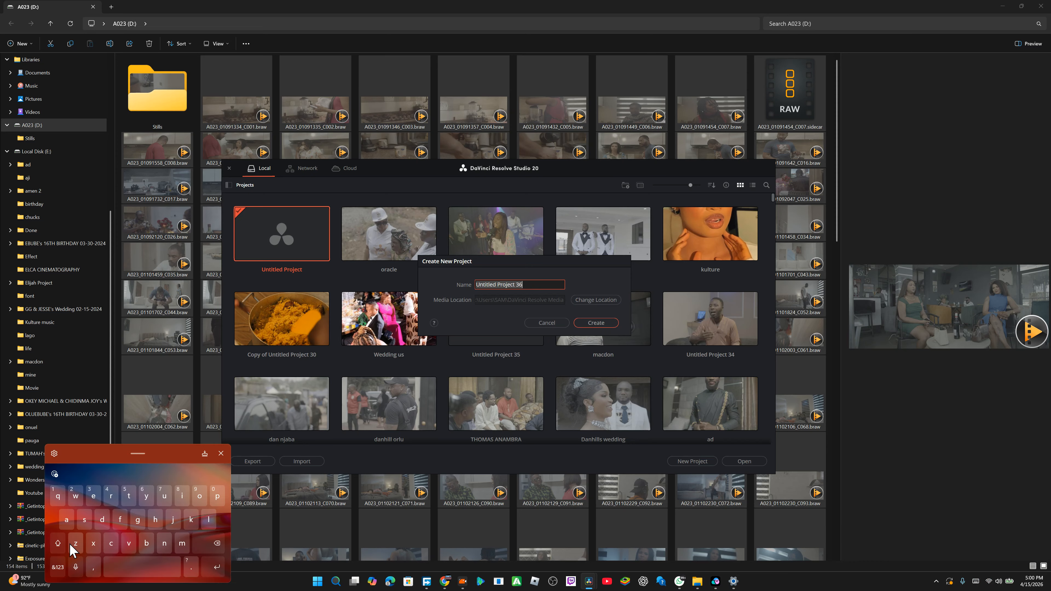
click(57, 543)
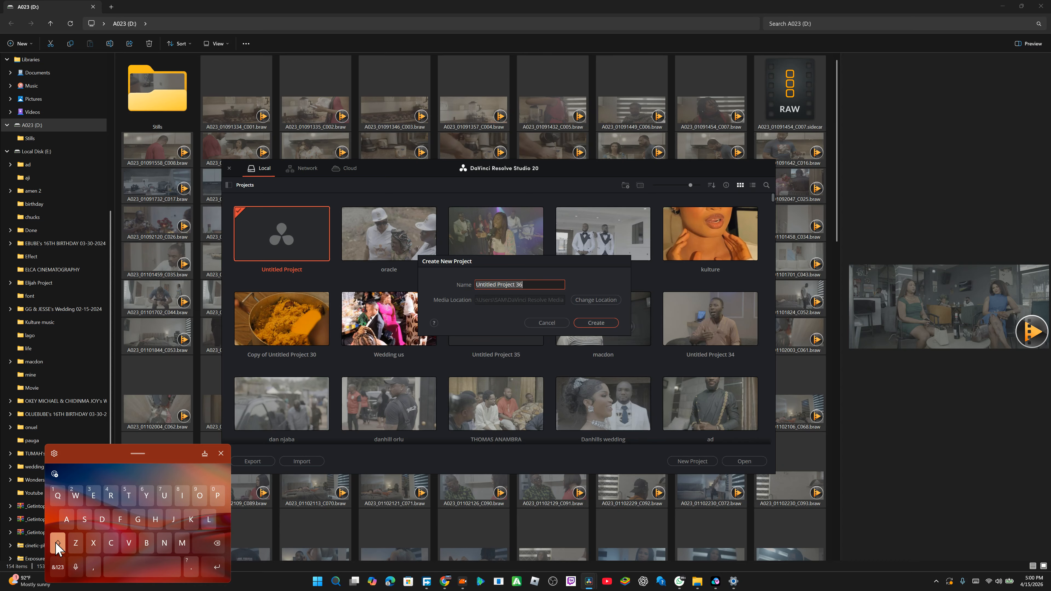
click(104, 521)
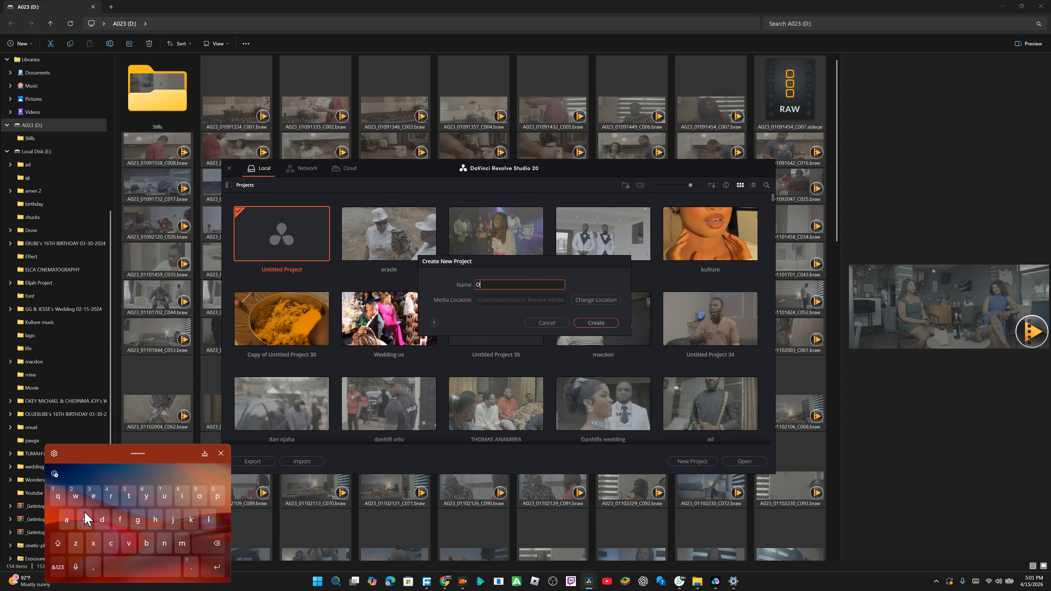
click(66, 519)
click(145, 495)
click(114, 569)
click(62, 570)
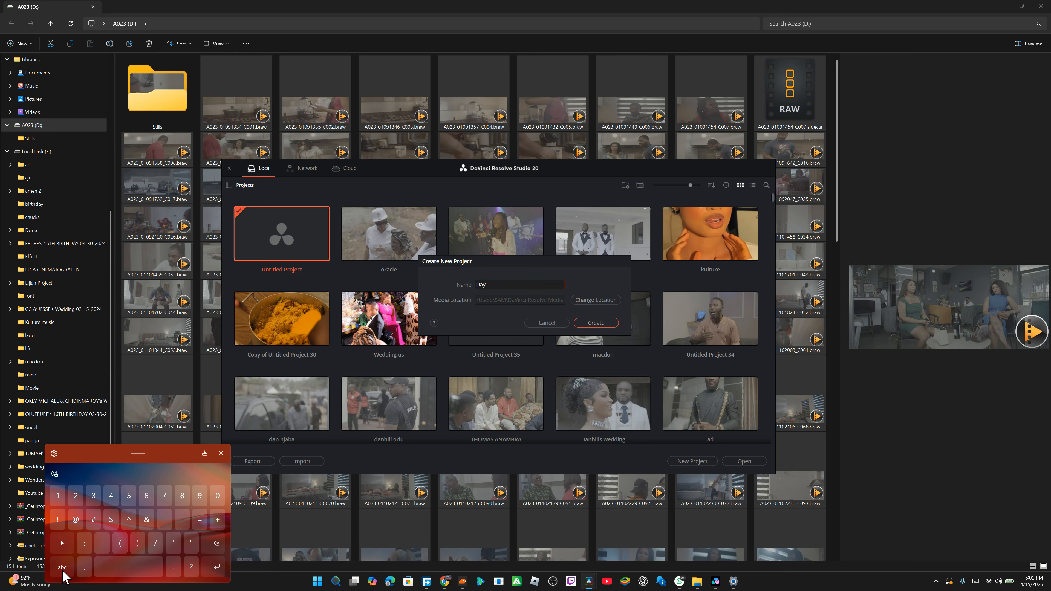
click(58, 497)
click(595, 324)
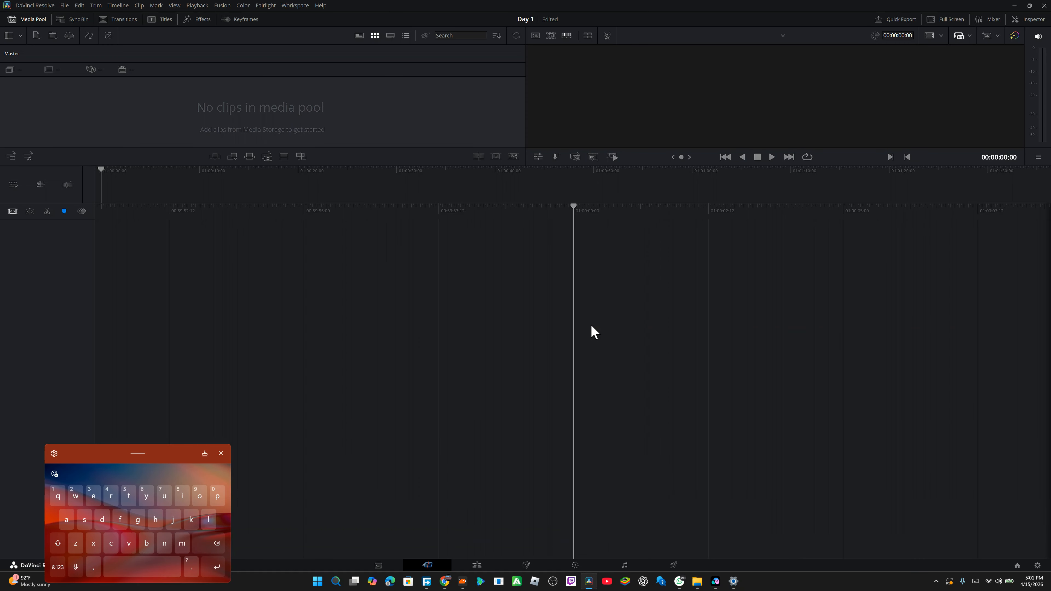
click(221, 454)
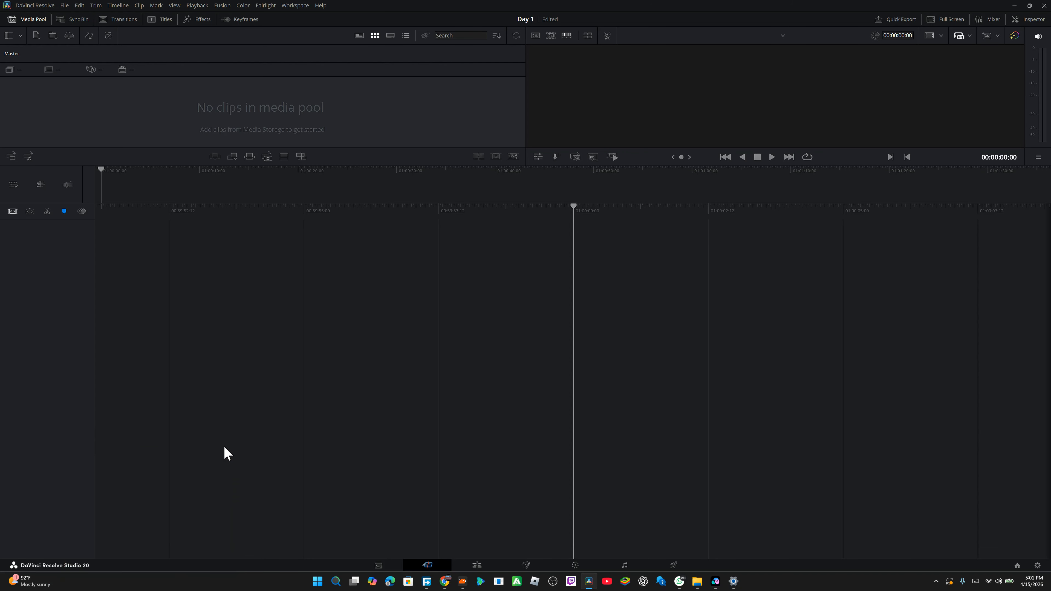
Step: Switch to the Edit page and show the Media Pool
click(475, 565)
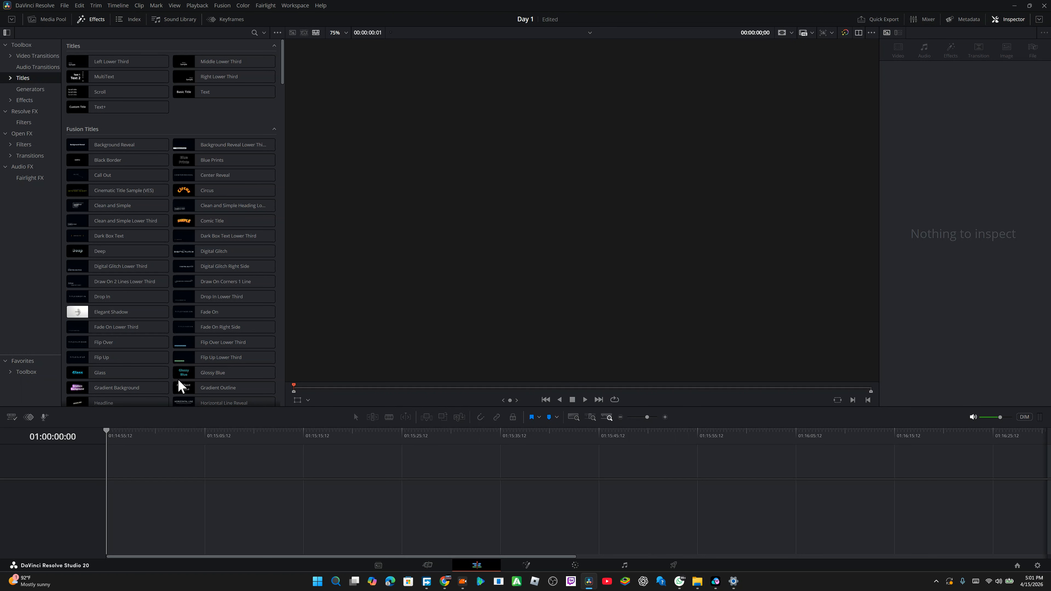
click(51, 19)
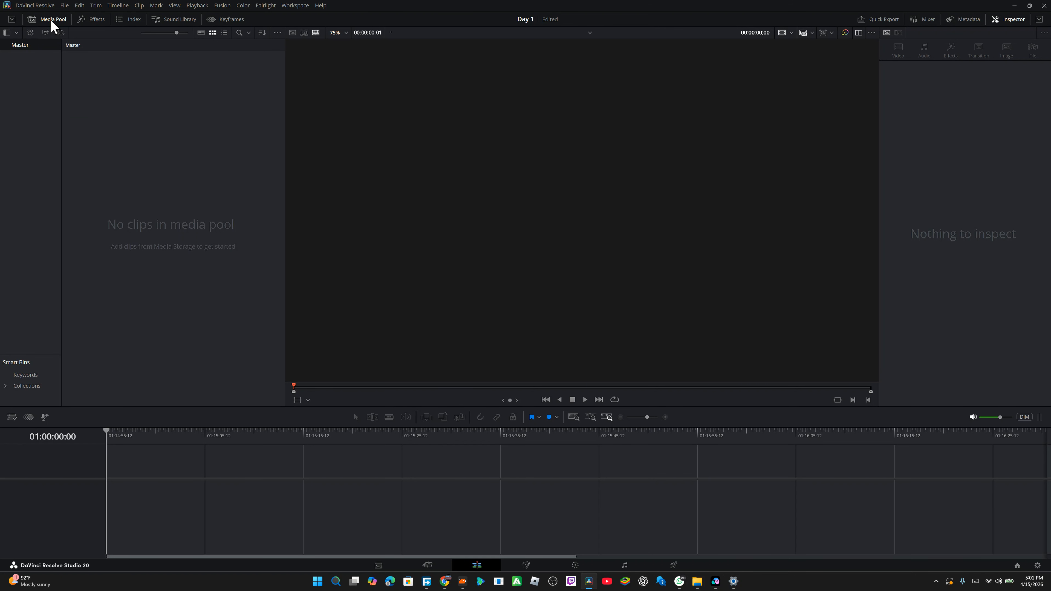
click(65, 6)
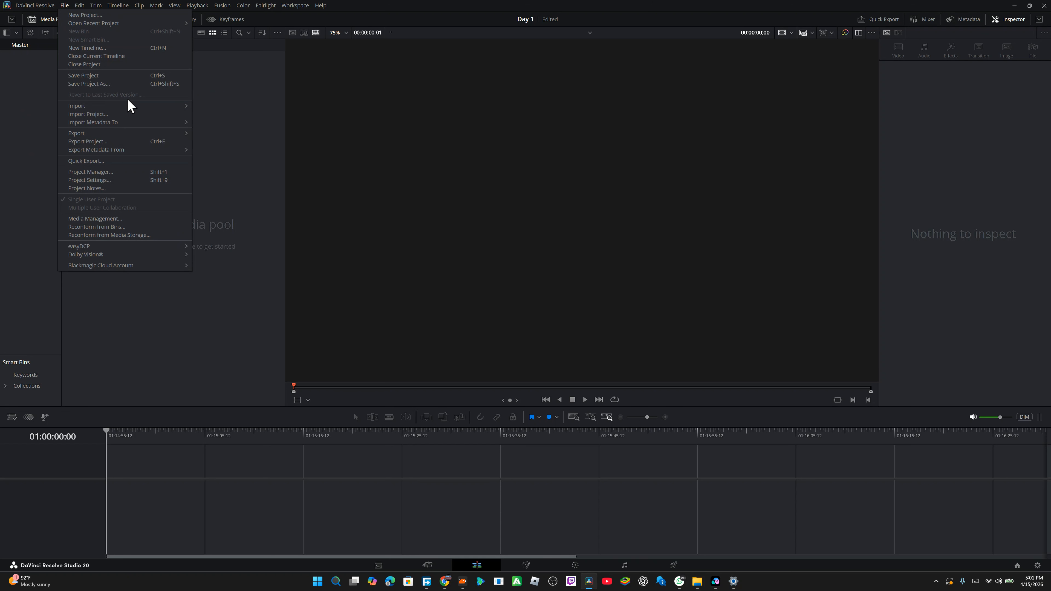
mouse_move(158, 106)
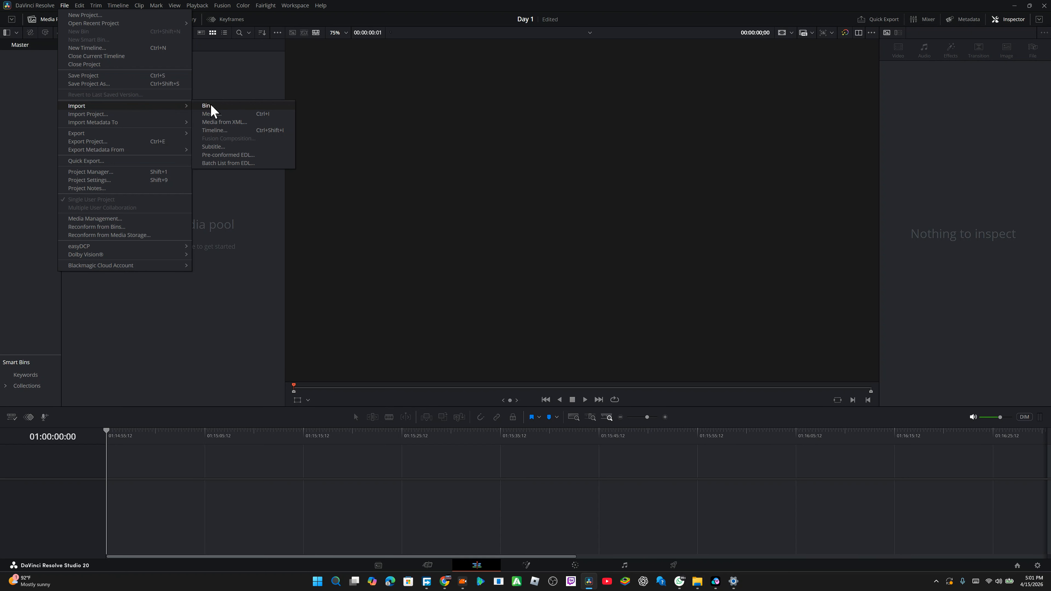
click(218, 116)
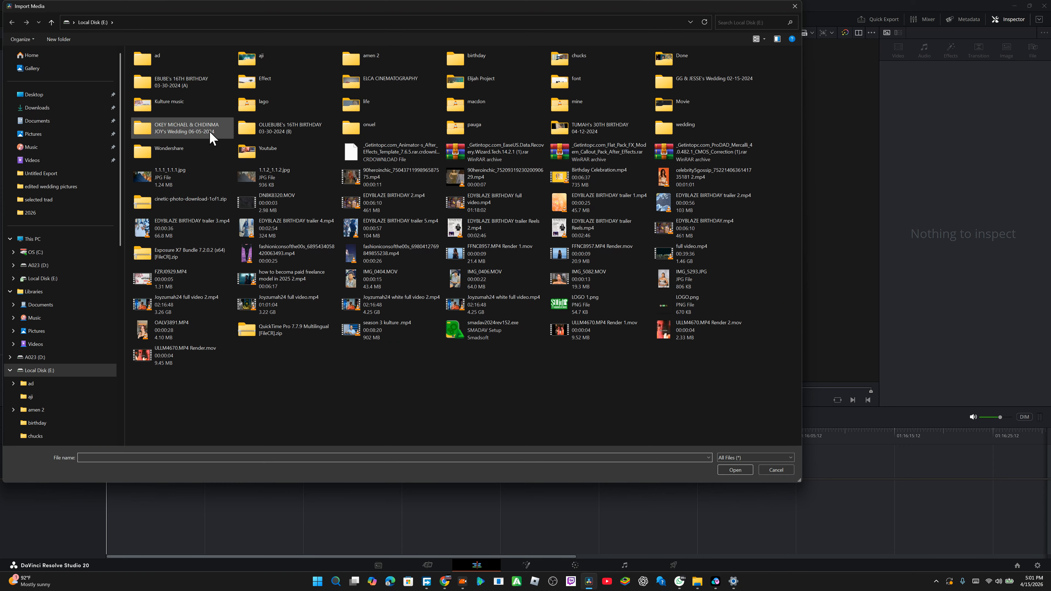
click(795, 6)
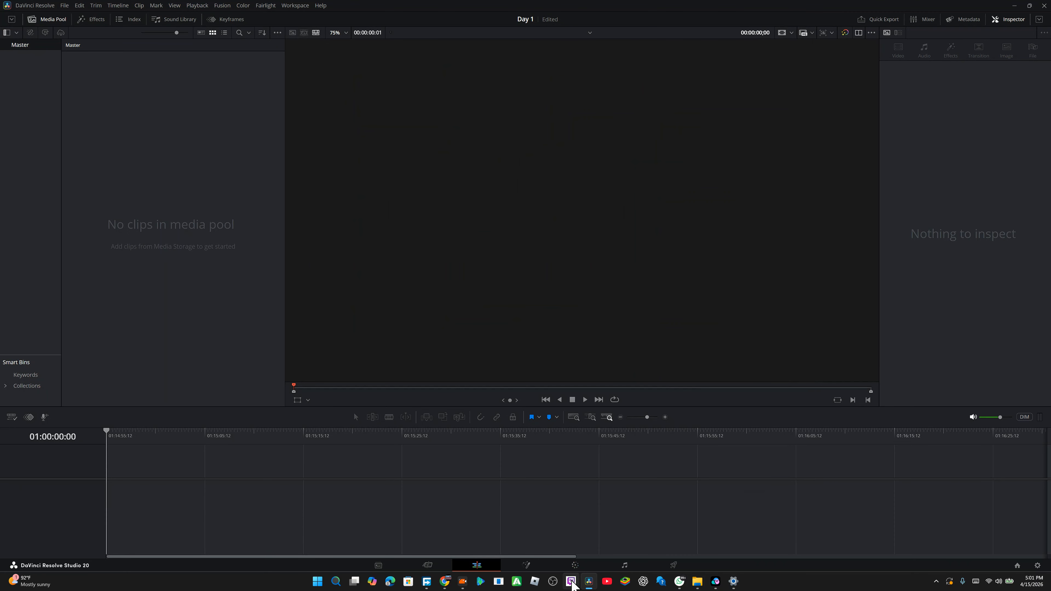
Step: Import all clips from the A023 drive into the media pool, changing the project frame rate to match them
mouse_move(697, 582)
click(720, 549)
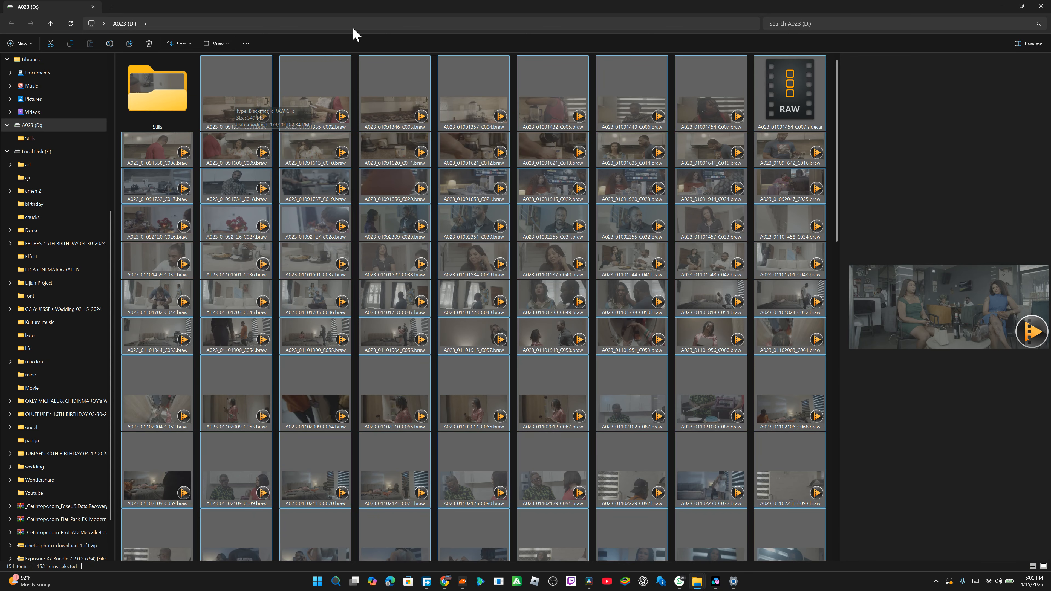
mouse_move(374, 14)
mouse_down()
mouse_move(434, 103)
mouse_move(392, 42)
mouse_move(381, 3)
mouse_up()
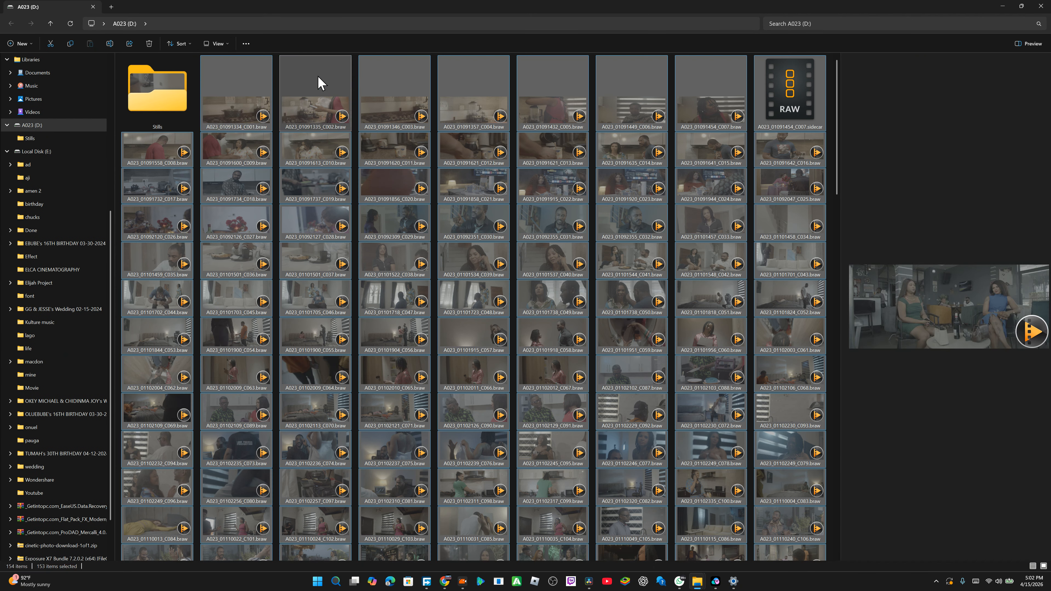
click(236, 111)
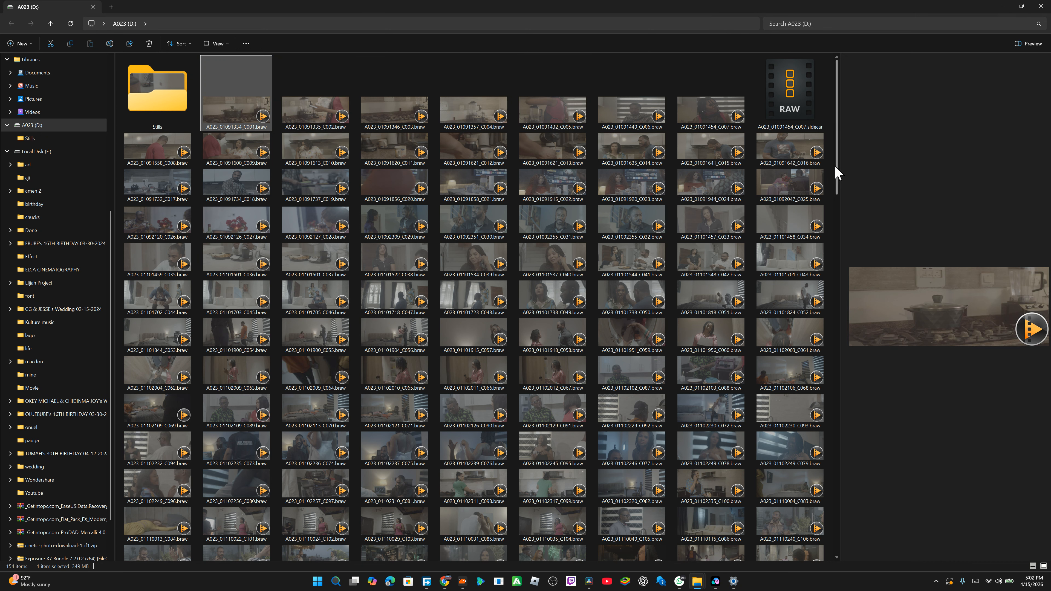
drag(835, 171, 808, 561)
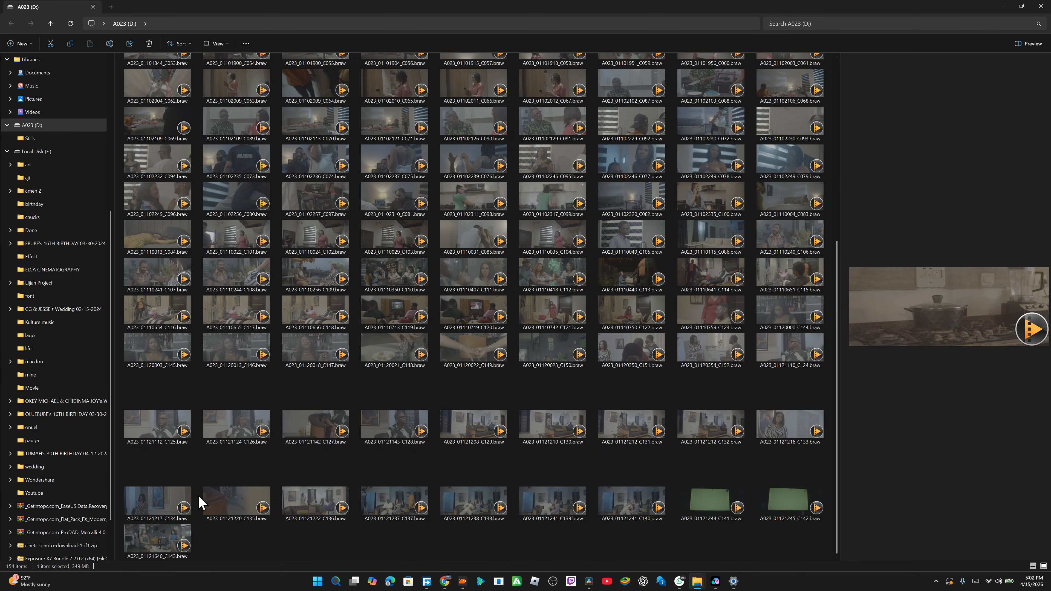
shift+click(167, 542)
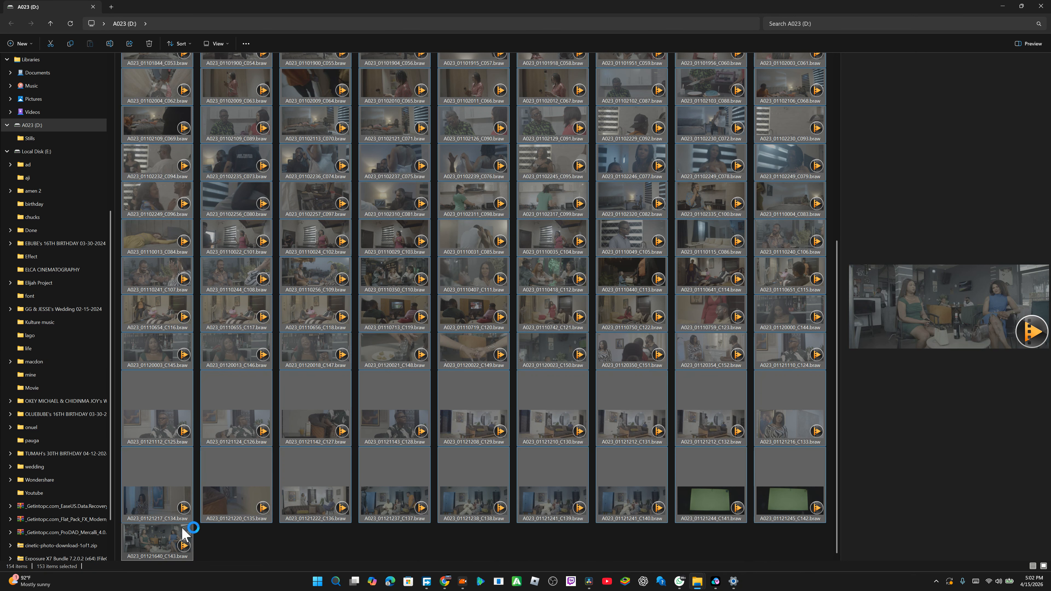
scroll(644, 202, up, 15)
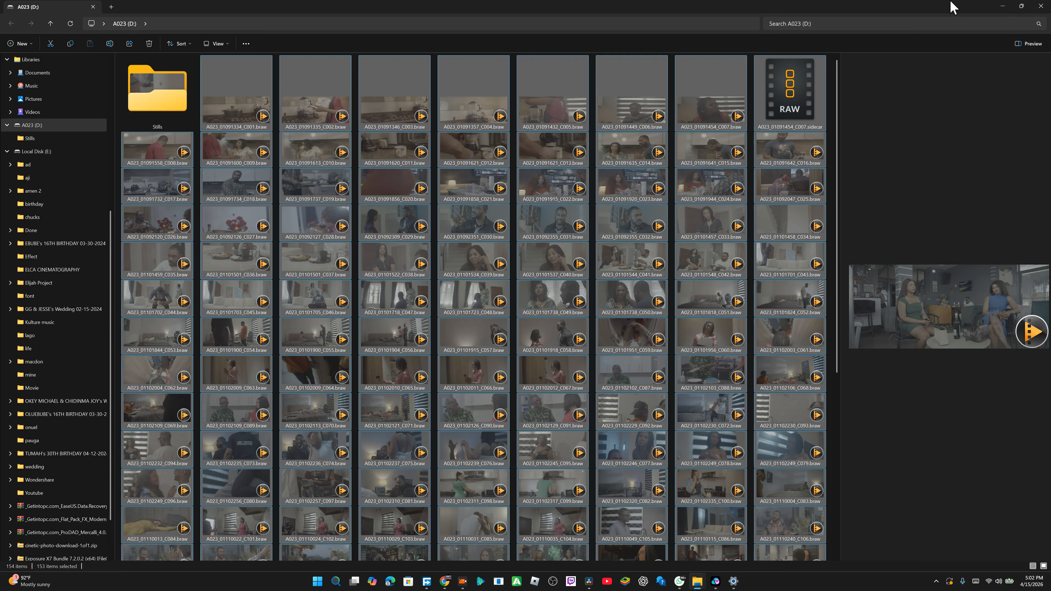
drag(953, 11, 915, 89)
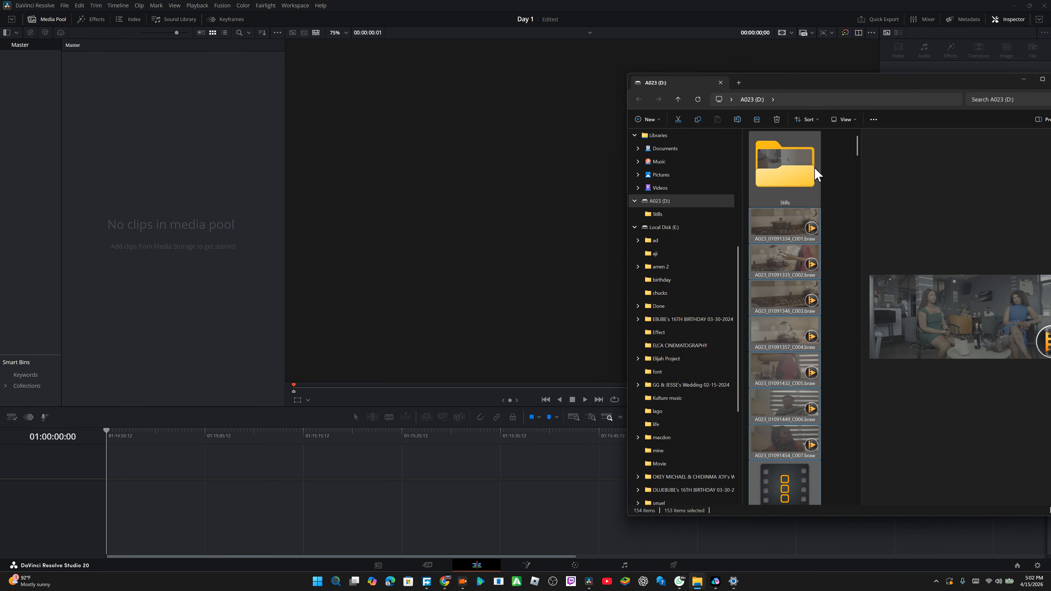
drag(778, 228, 108, 220)
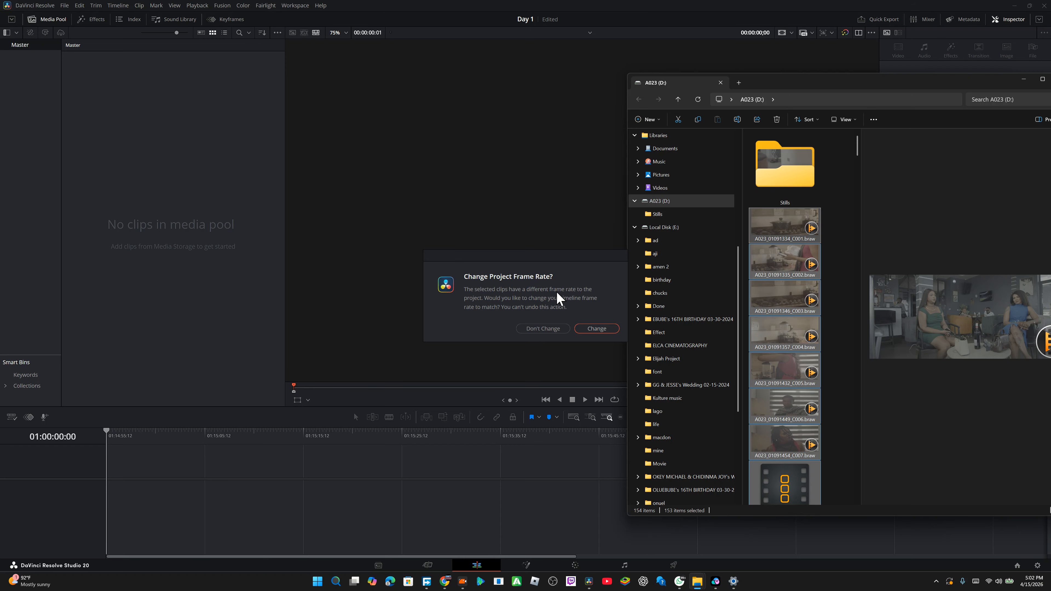
click(604, 330)
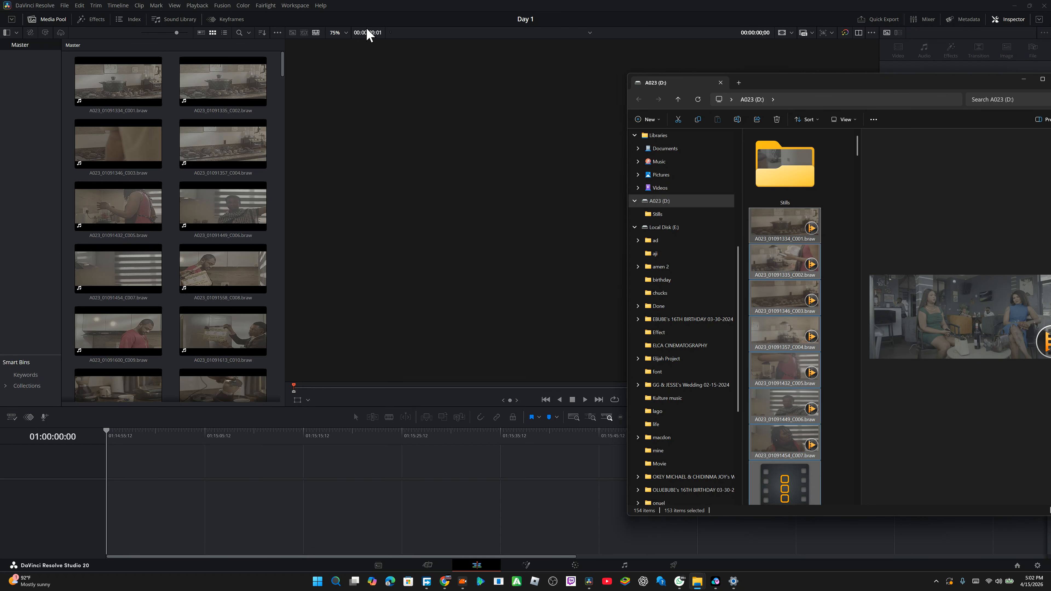
click(398, 16)
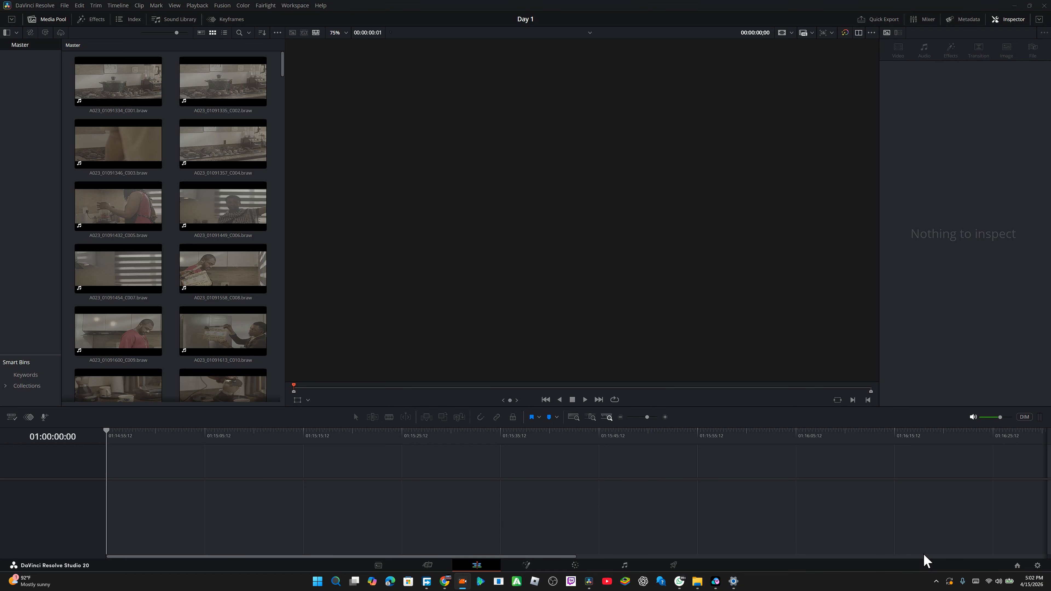
Step: Set the project's timeline resolution to 3840 x 2160 Ultra HD in Project Settings
click(1040, 566)
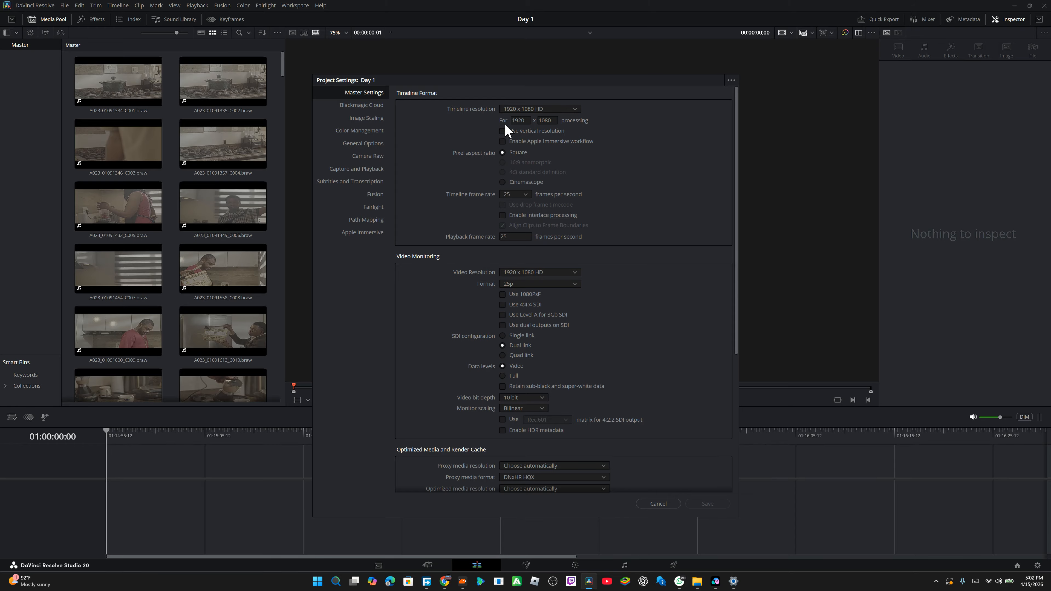
click(561, 109)
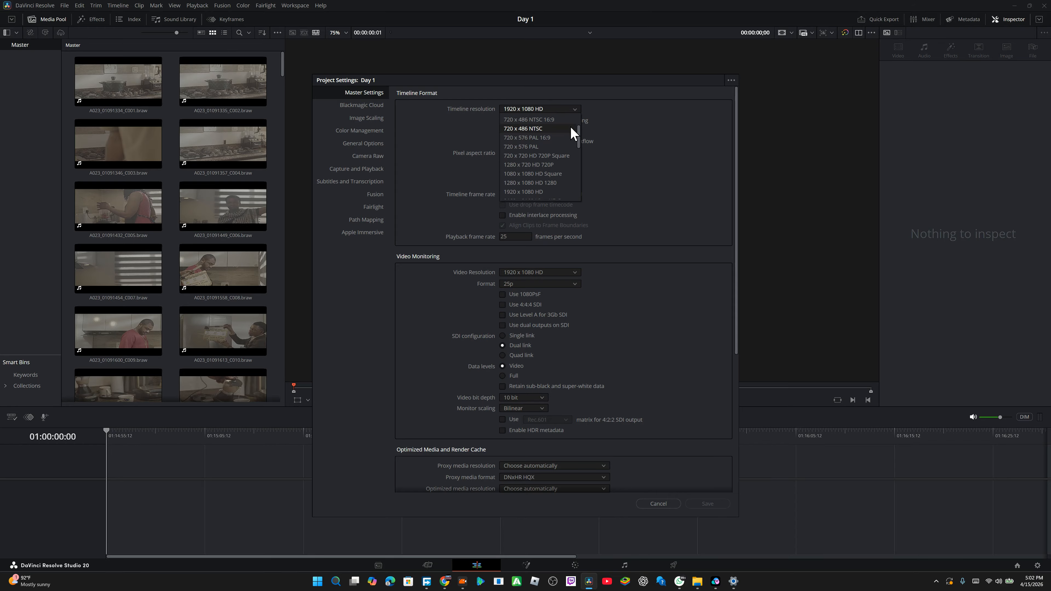
drag(580, 133, 580, 104)
click(600, 120)
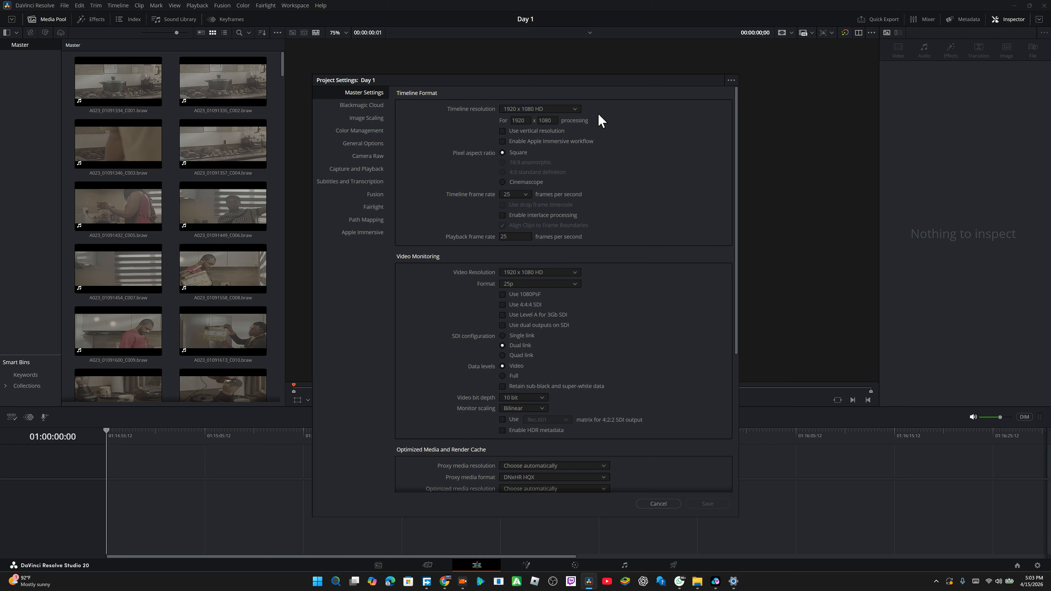
click(520, 109)
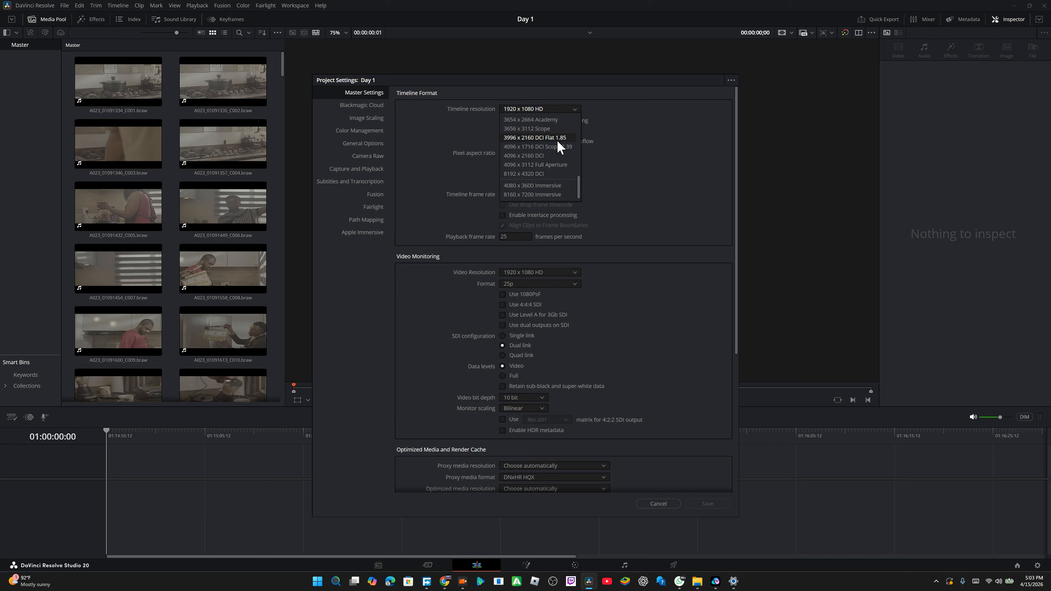
scroll(557, 141, up, 10)
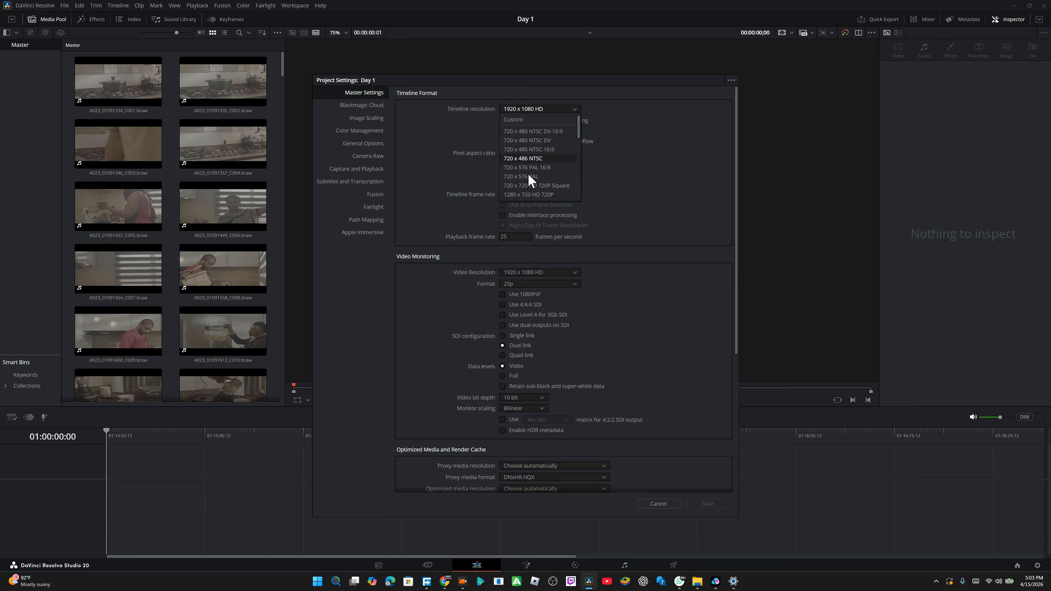
scroll(540, 182, down, 5)
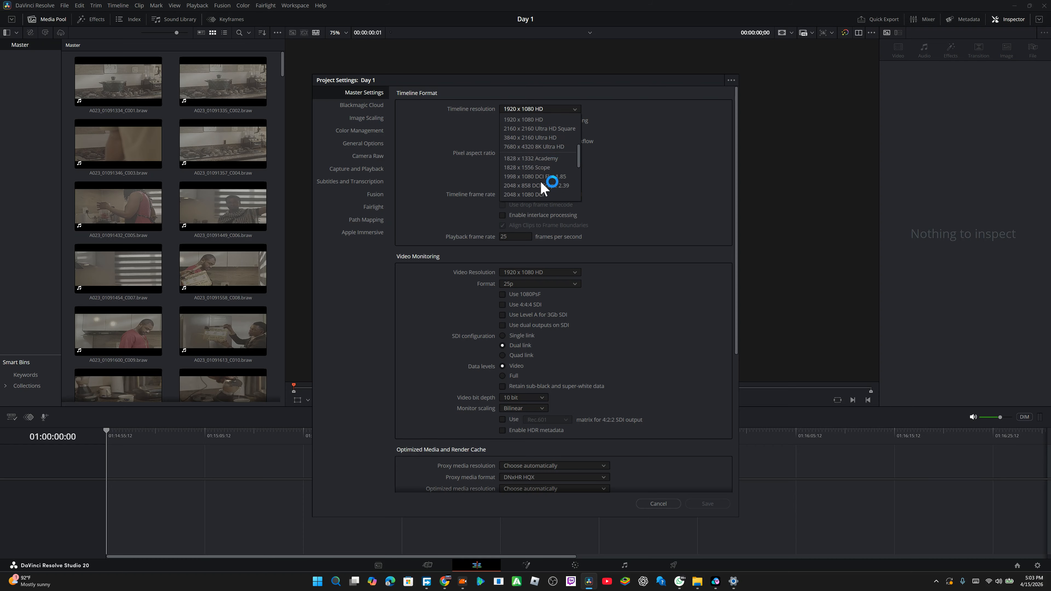
scroll(540, 182, up, 2)
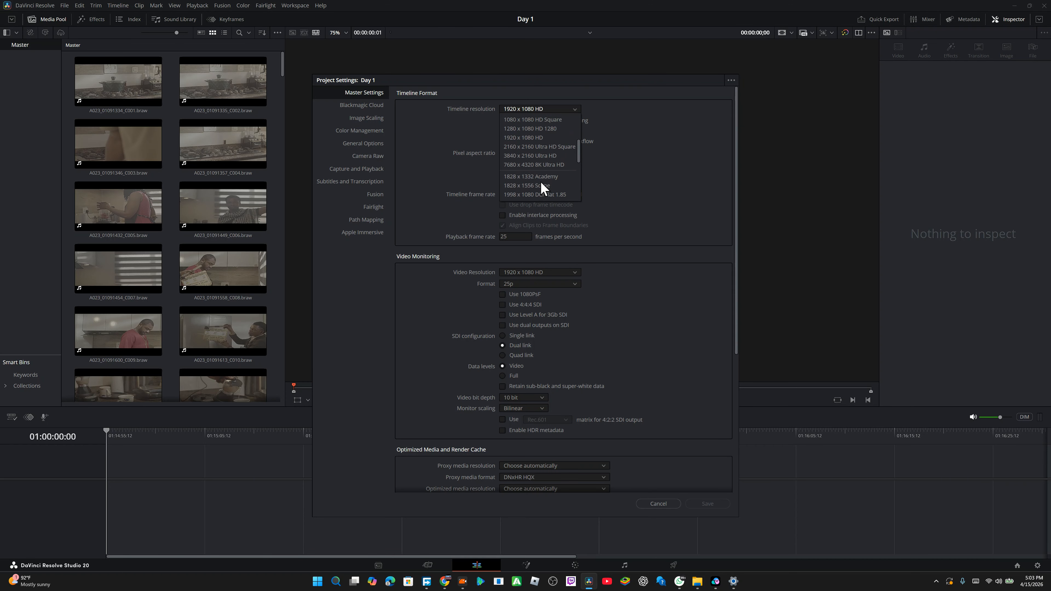
click(529, 156)
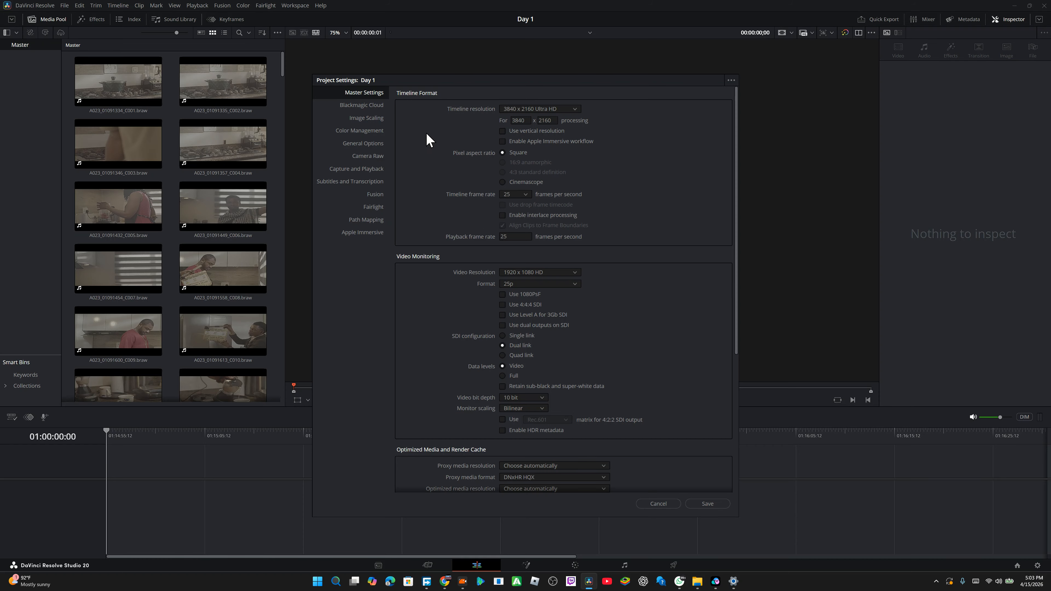
Step: Set image scaling's resize filter to Sharper and mismatched resolution files to Scale entire image to fit
click(367, 118)
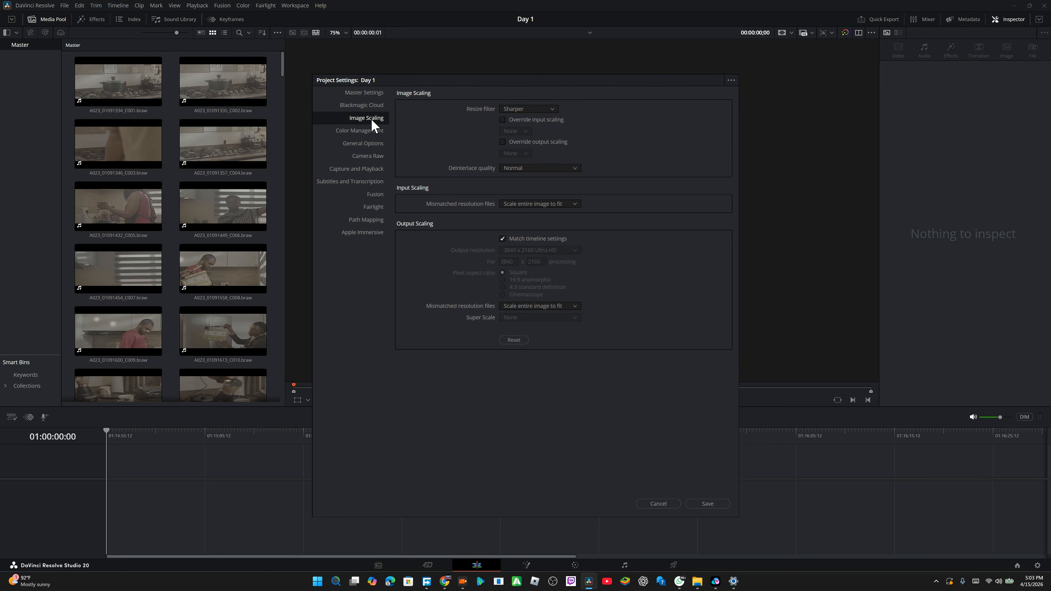
click(528, 110)
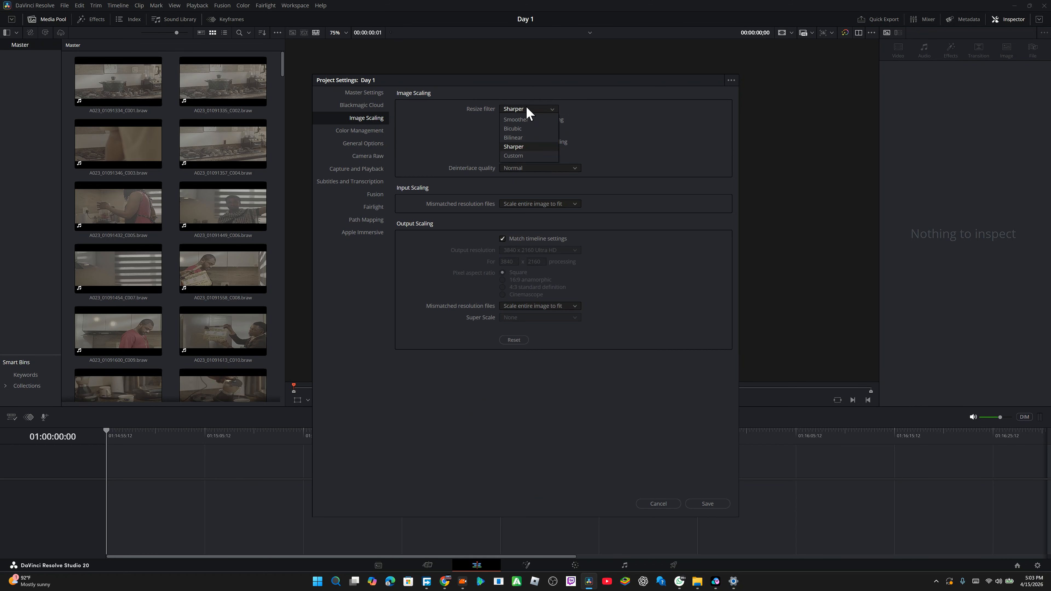
click(524, 148)
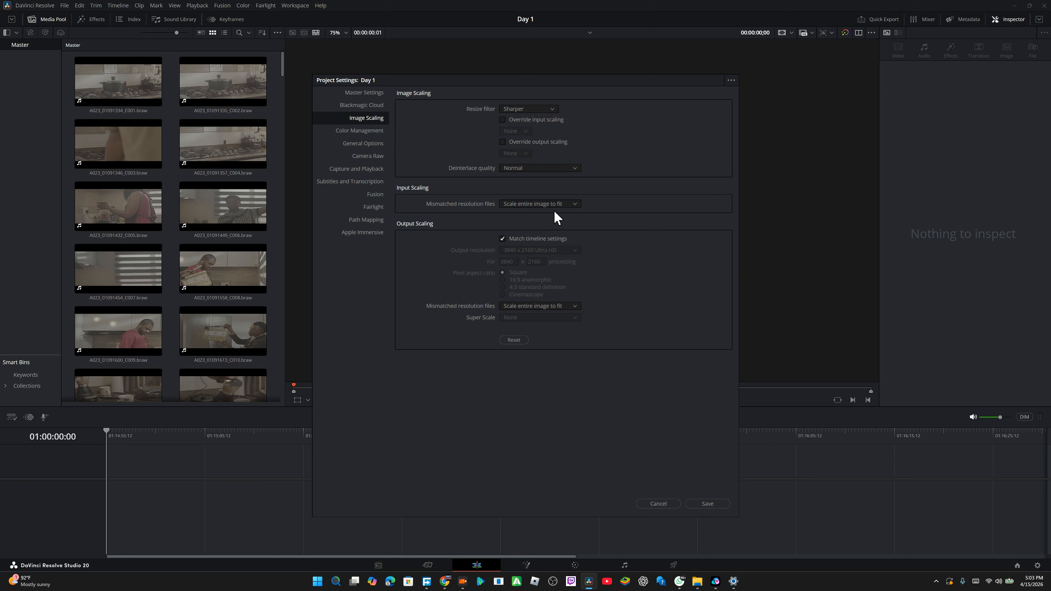
click(537, 203)
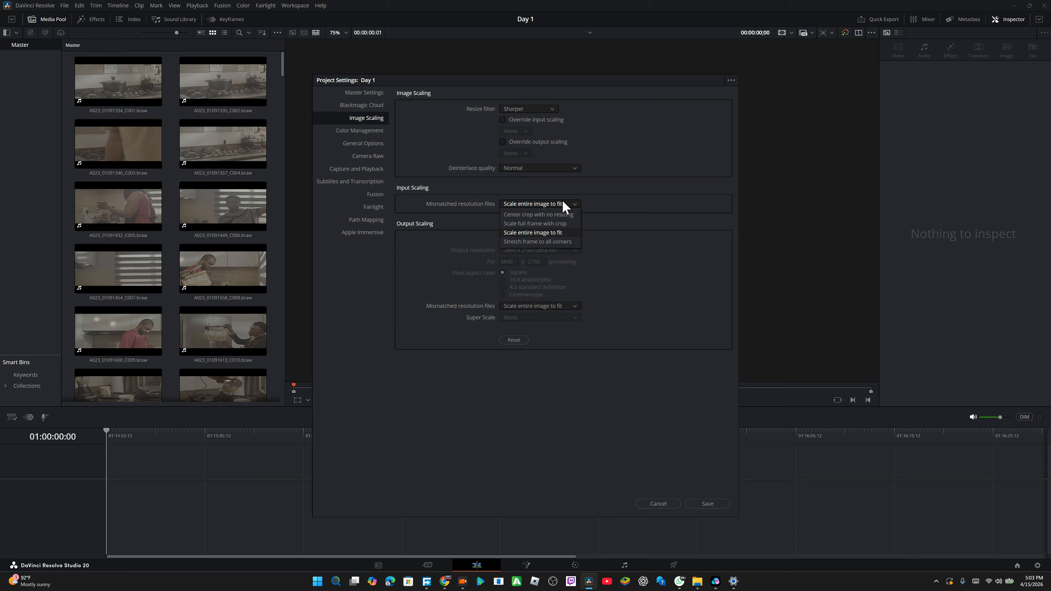
click(528, 234)
Step: In Color Management, set color science to DaVinci YRGB and timeline color space to DaVinci WG/Intermediate
click(366, 129)
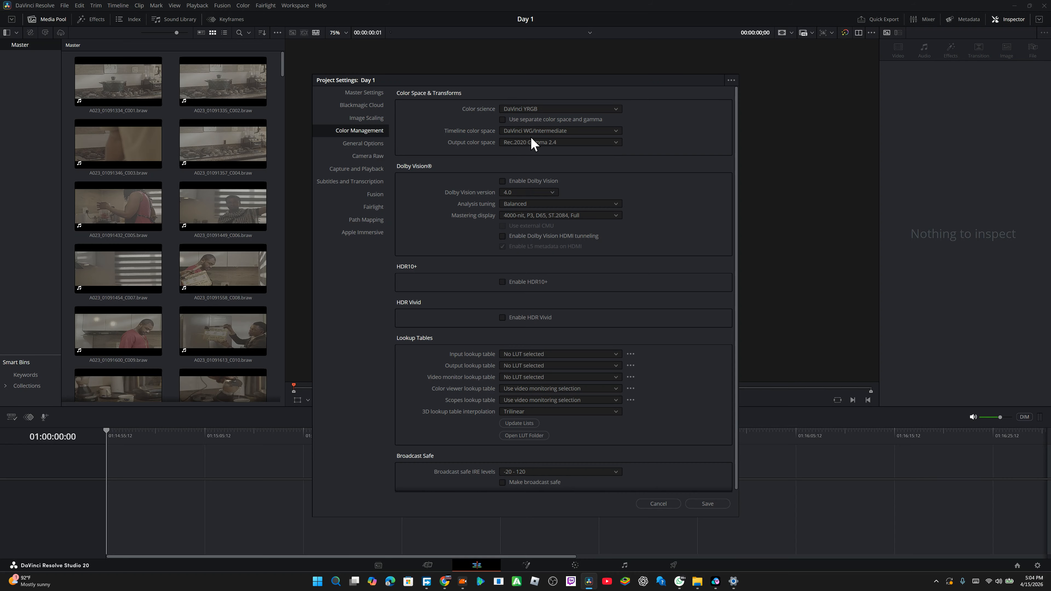
click(563, 109)
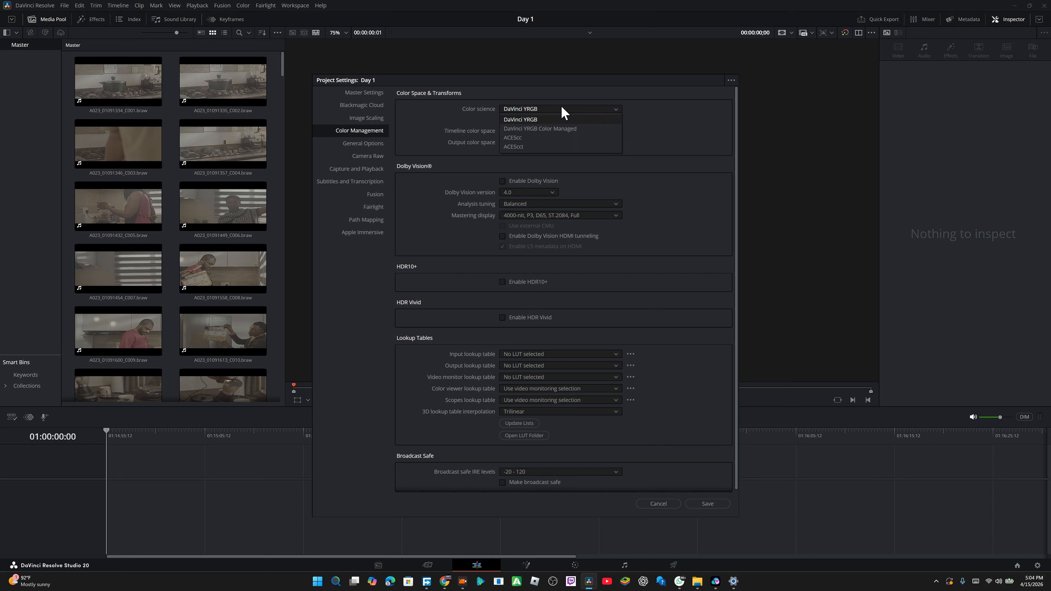
click(545, 119)
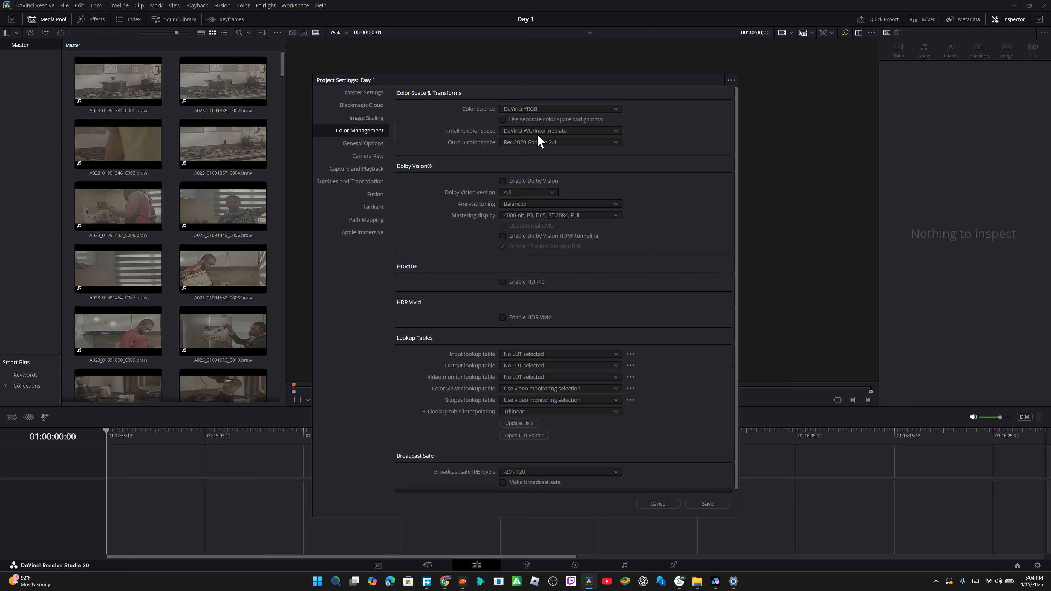
click(557, 130)
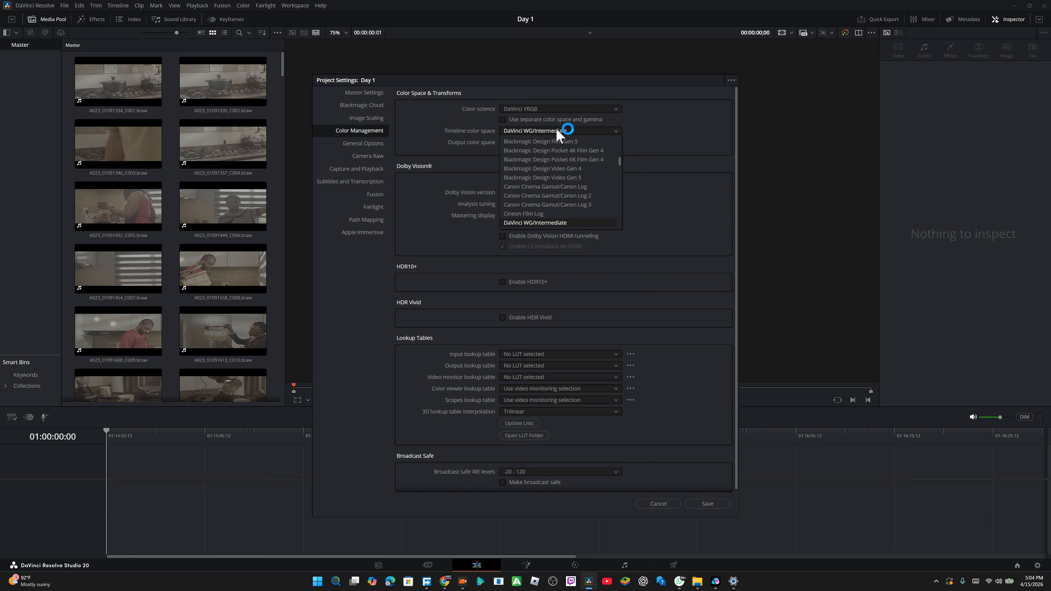
scroll(546, 199, down, 2)
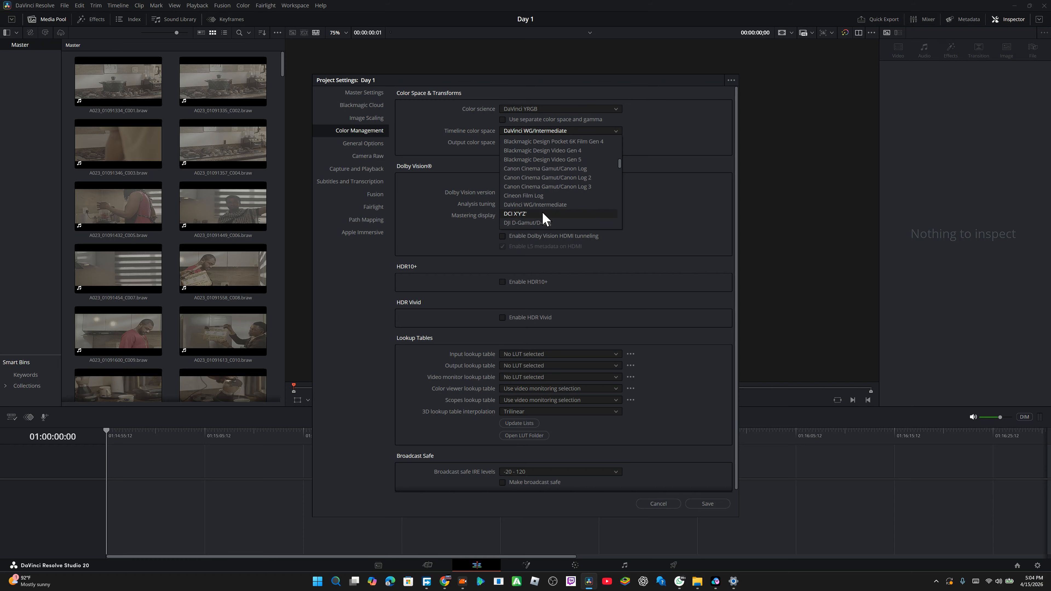
click(540, 204)
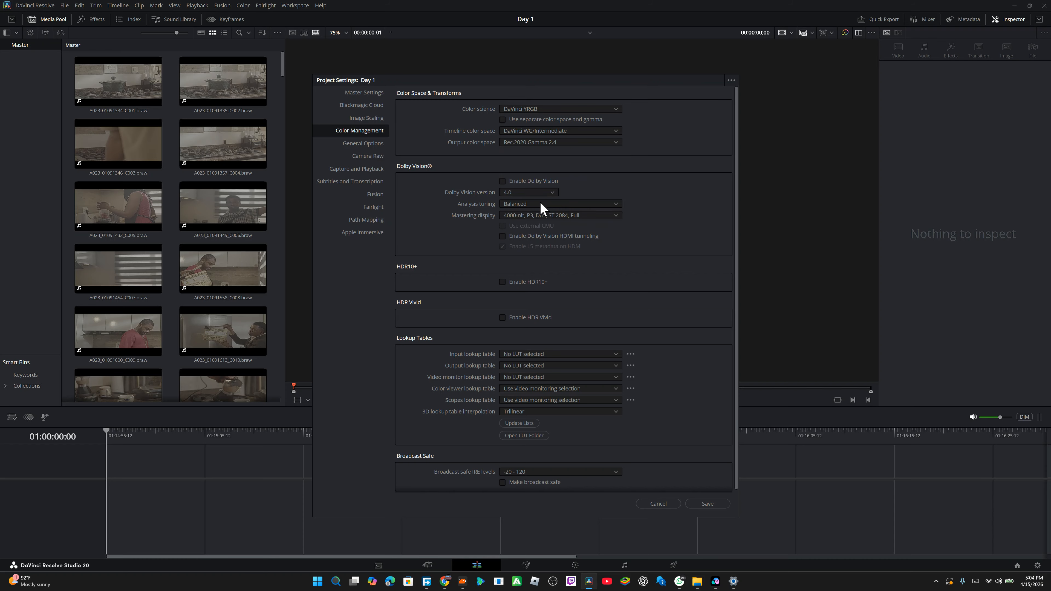
Step: Set the output color space to Rec.709 Gamma 2.4
click(550, 142)
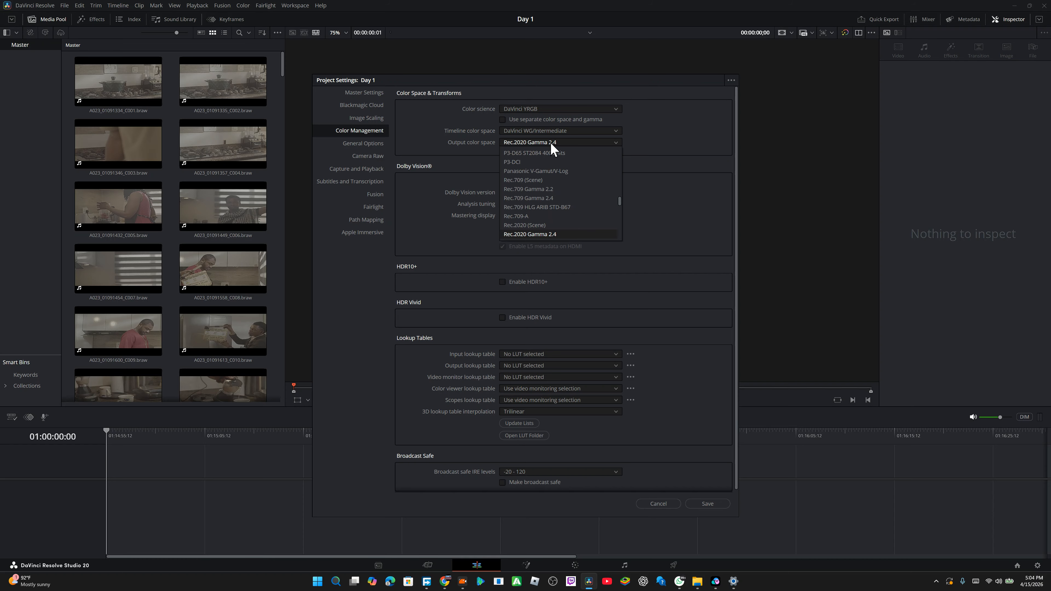
scroll(546, 219, down, 6)
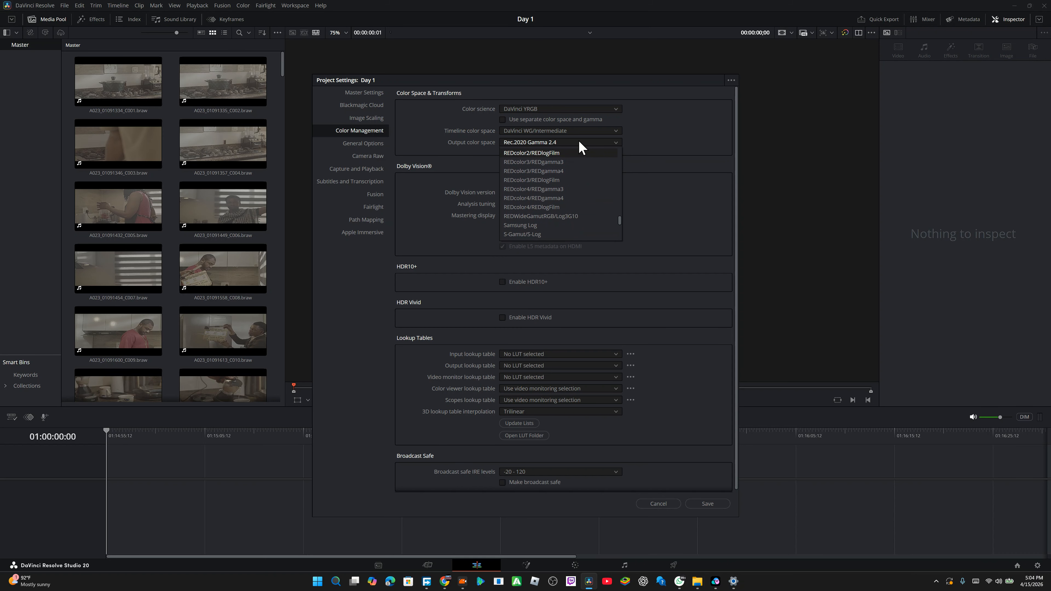
scroll(572, 186, up, 15)
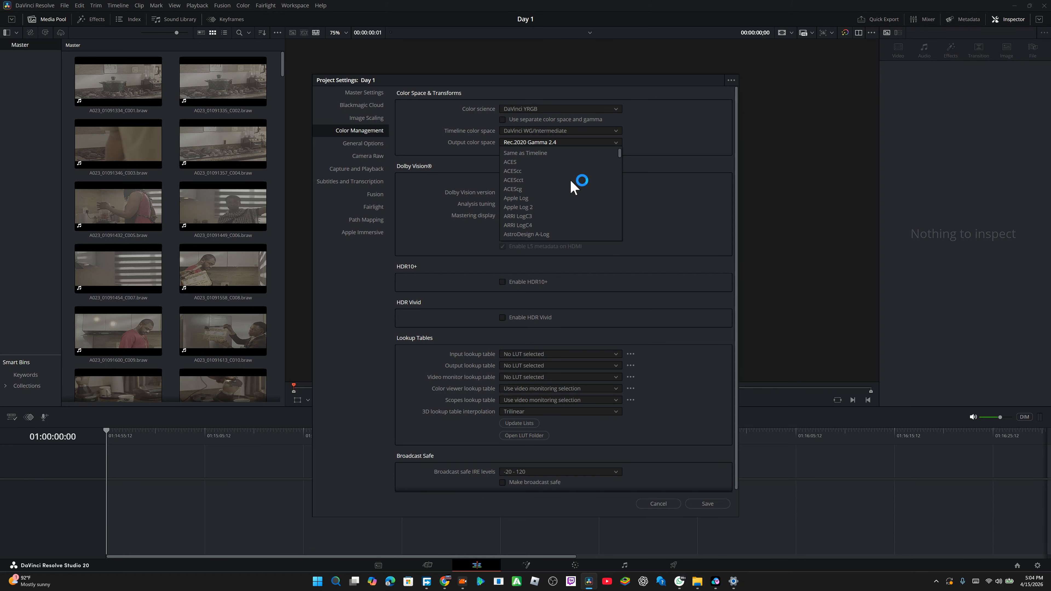
scroll(570, 181, down, 5)
scroll(572, 186, down, 5)
scroll(572, 186, down, 5)
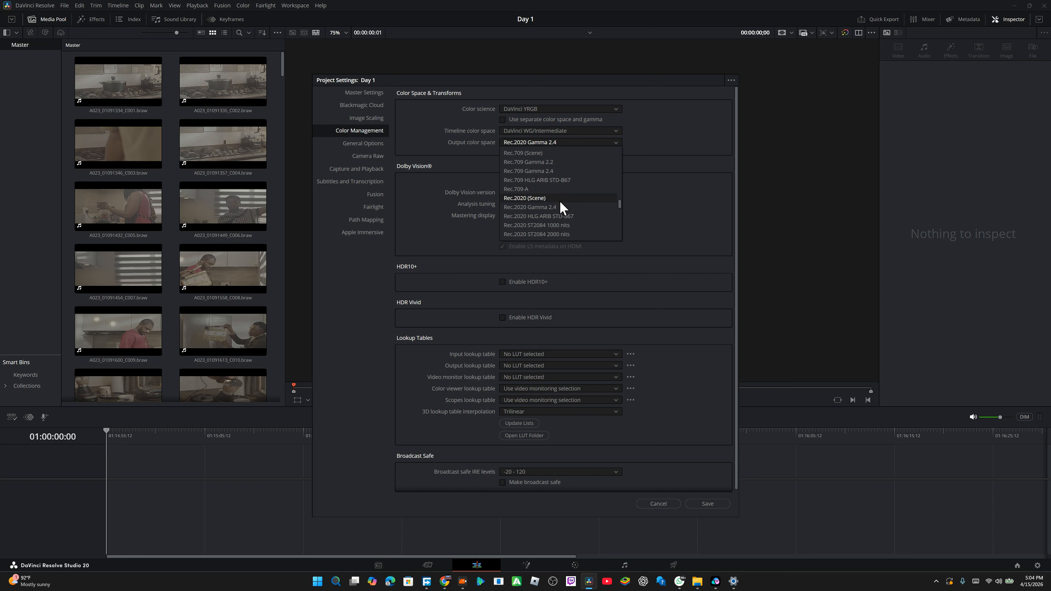
click(541, 171)
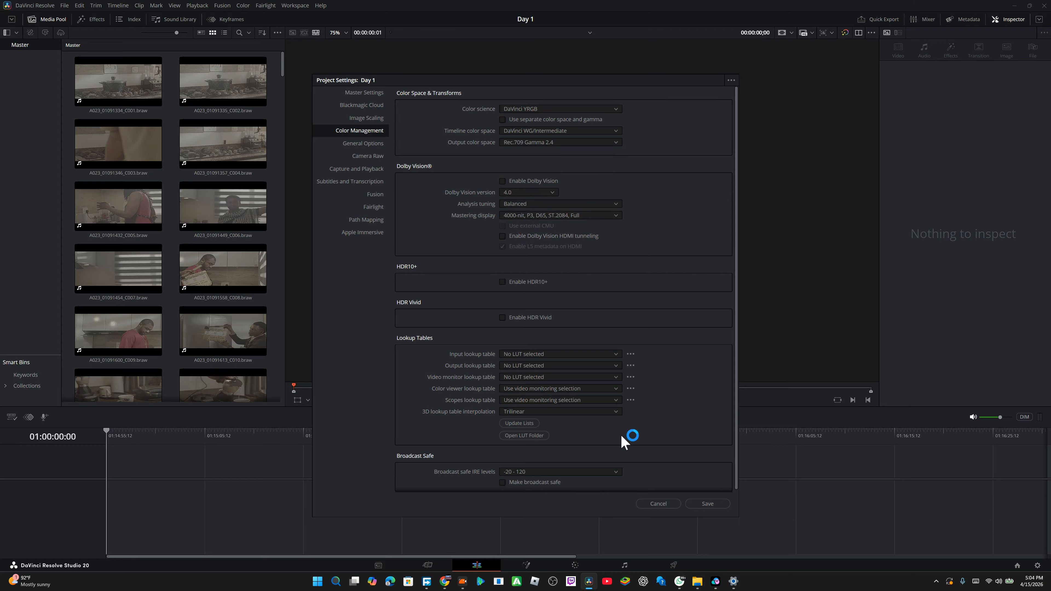
Step: Set the 3D lookup table interpolation to Tetrahedral and save the project settings
click(601, 410)
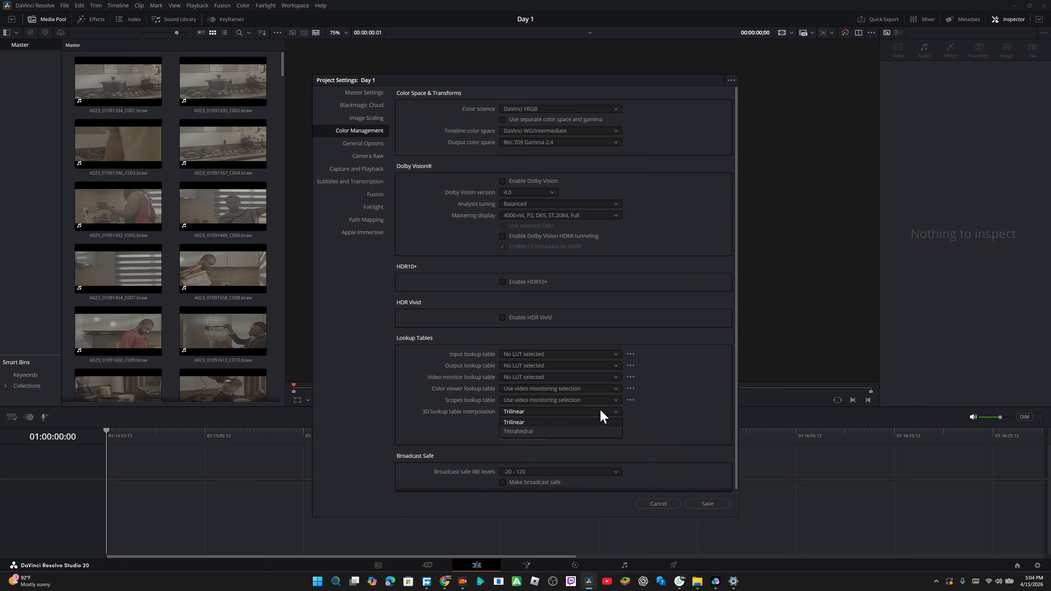
click(538, 431)
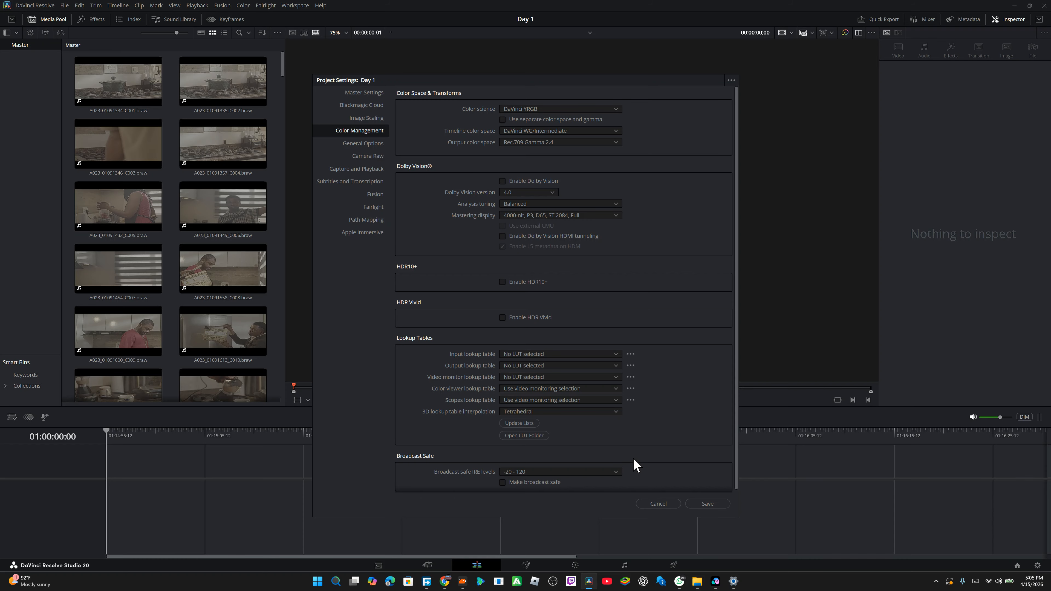
click(715, 502)
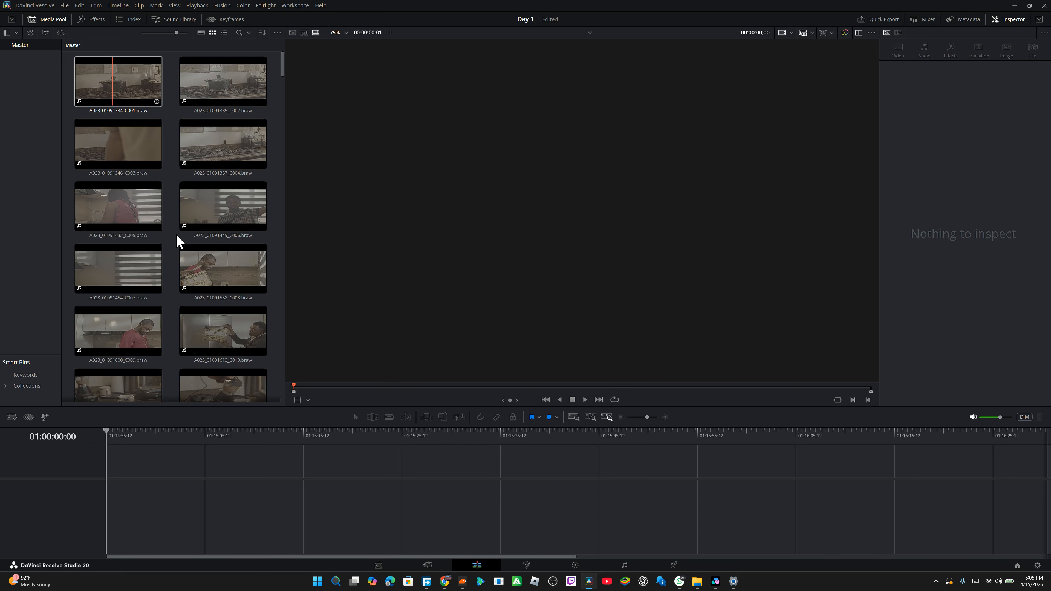
Step: Create a new bin inside the Master folder of the media pool
scroll(176, 234, down, 15)
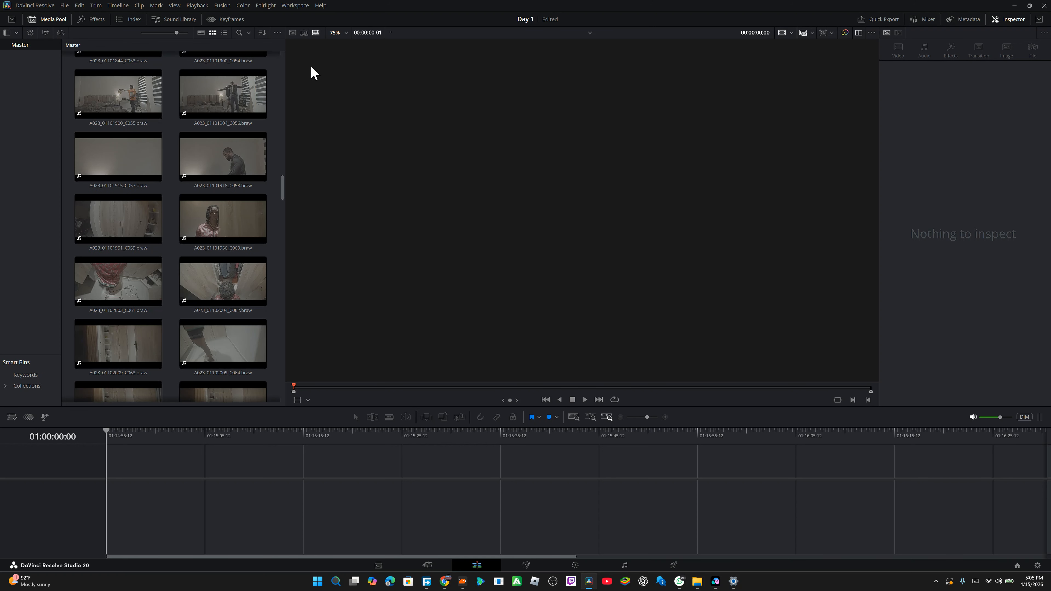
scroll(233, 132, up, 15)
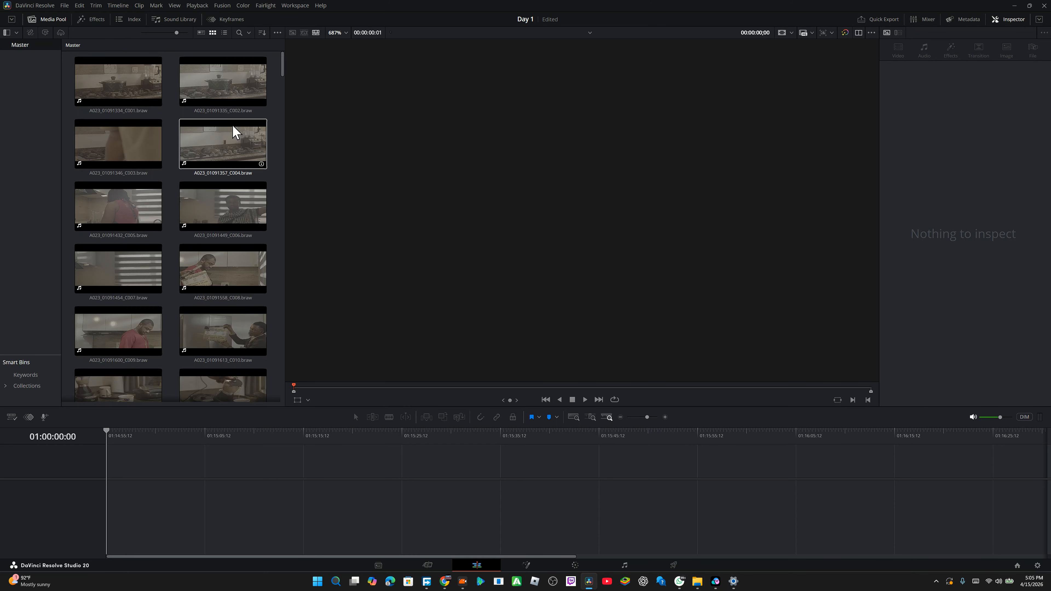
right_click(25, 47)
click(42, 92)
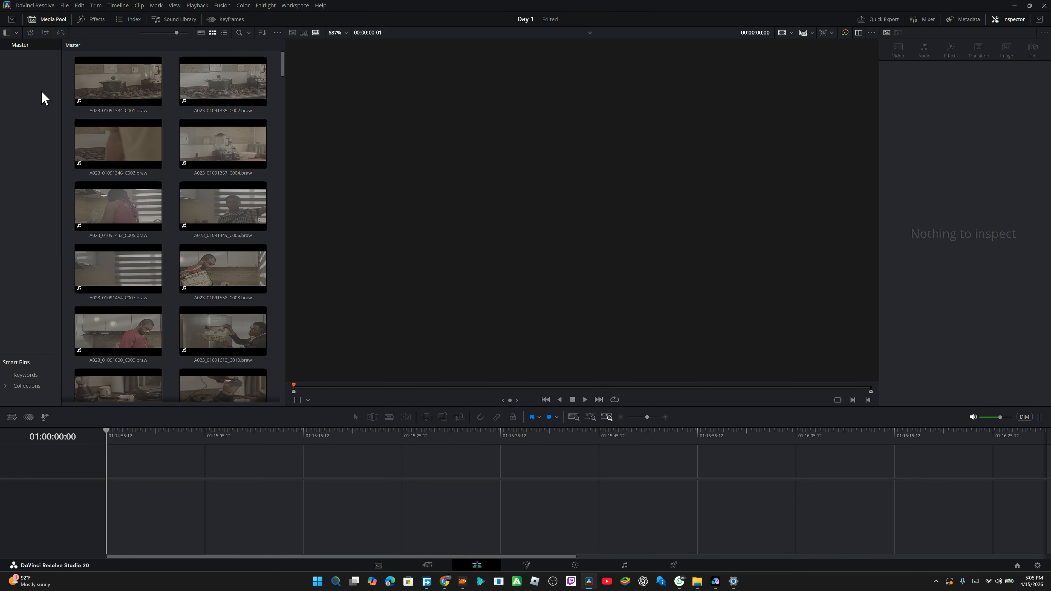
key(Return)
click(27, 58)
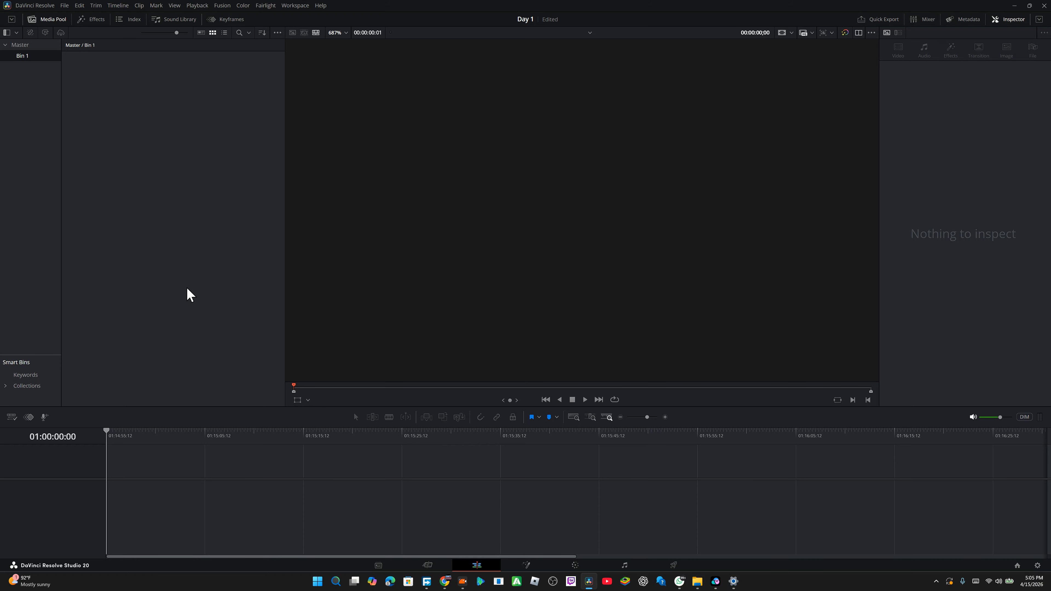
Step: Return to the Master bin and load clip A023_01121238_C138 into the source viewer
right_click(33, 64)
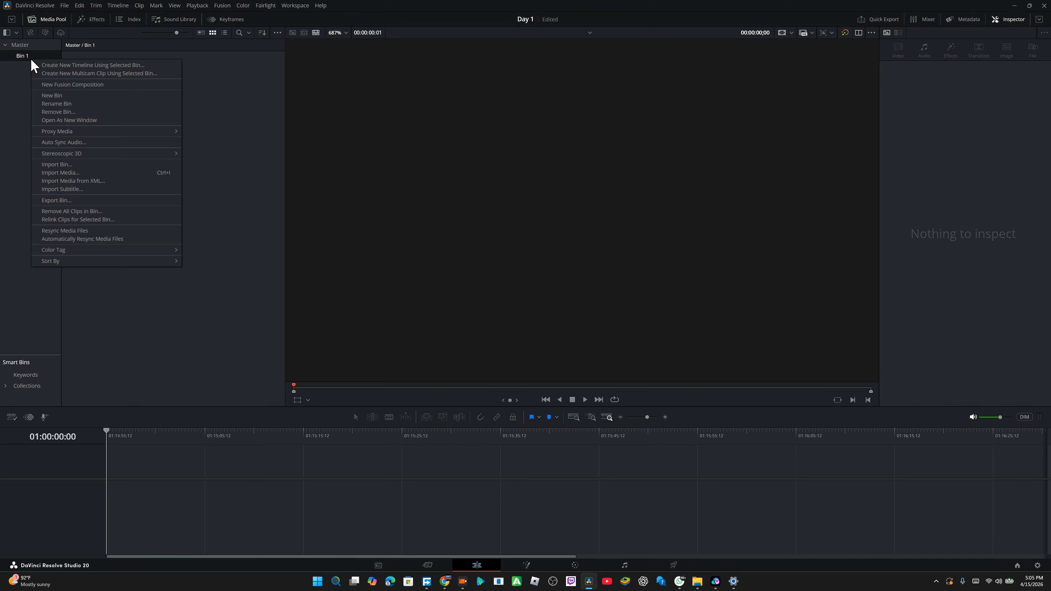
click(9, 137)
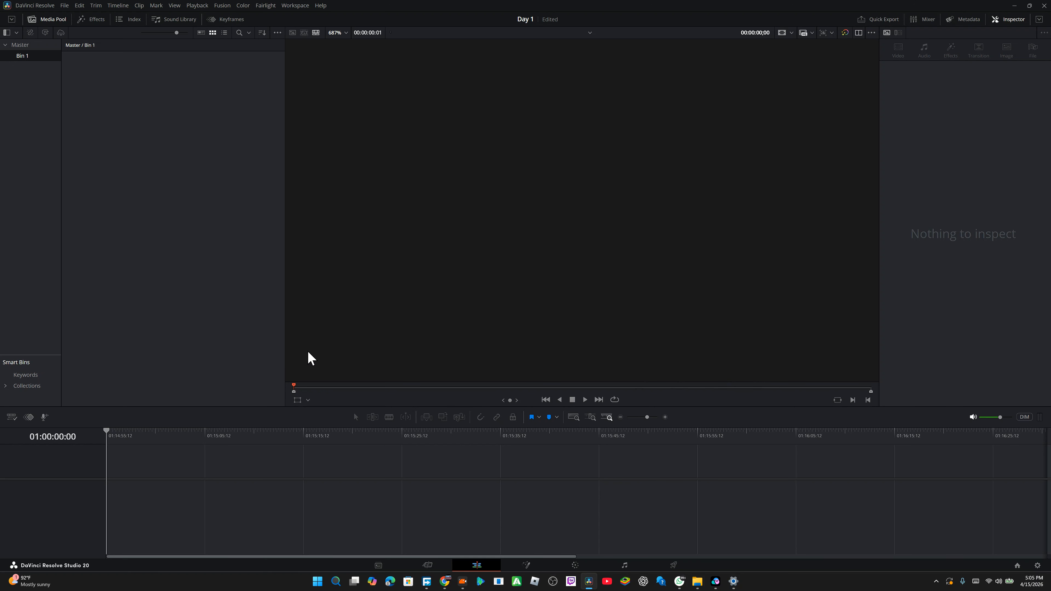
click(32, 45)
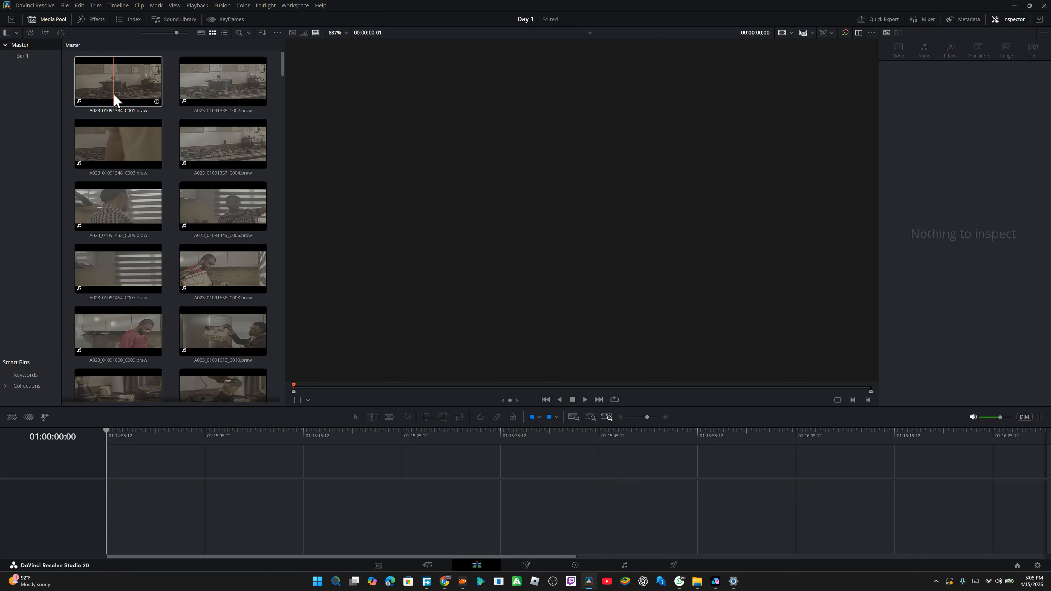
scroll(146, 247, down, 15)
scroll(144, 247, down, 1)
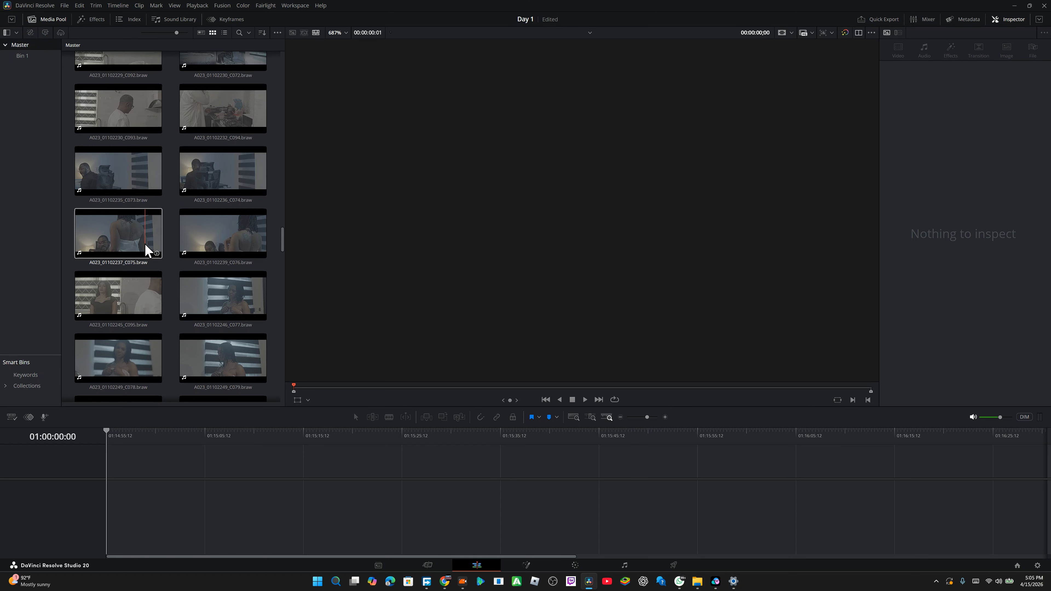
click(145, 248)
scroll(145, 248, down, 10)
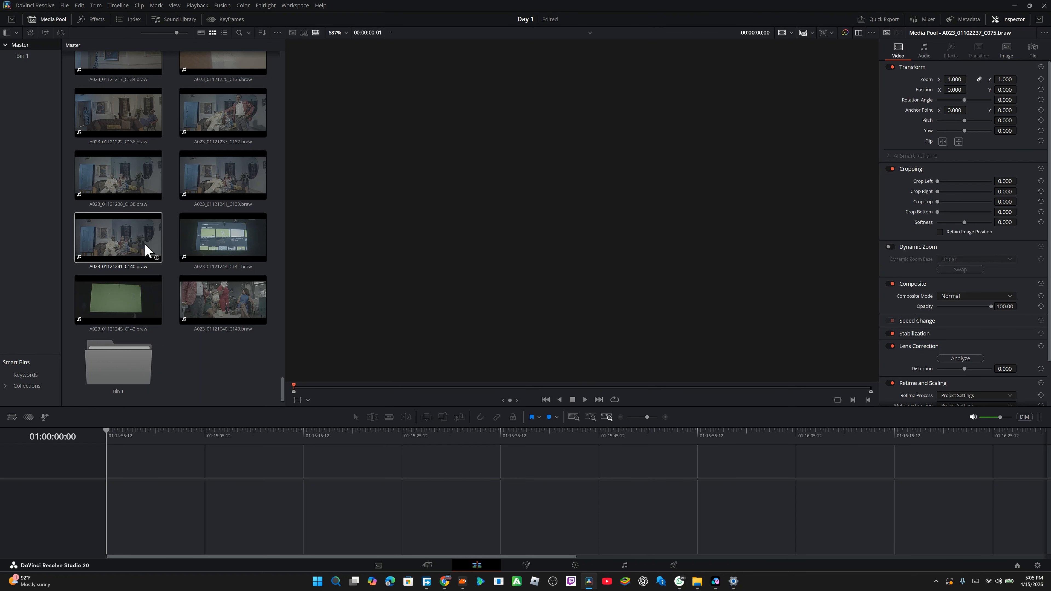
click(107, 162)
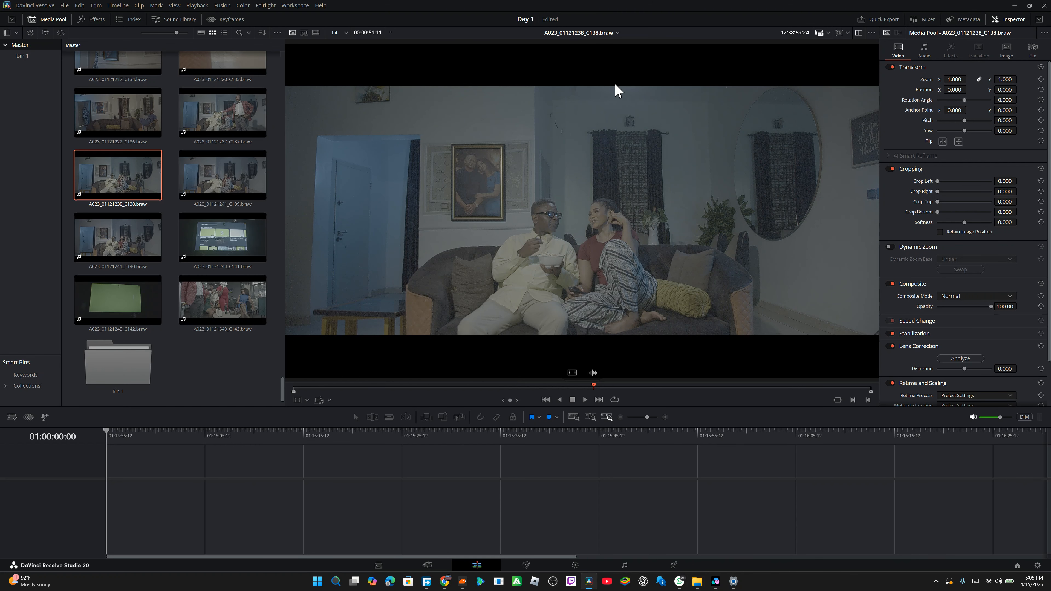
Step: Switch to dual viewers and add clip A023_01121241_C139 to a new timeline
click(858, 34)
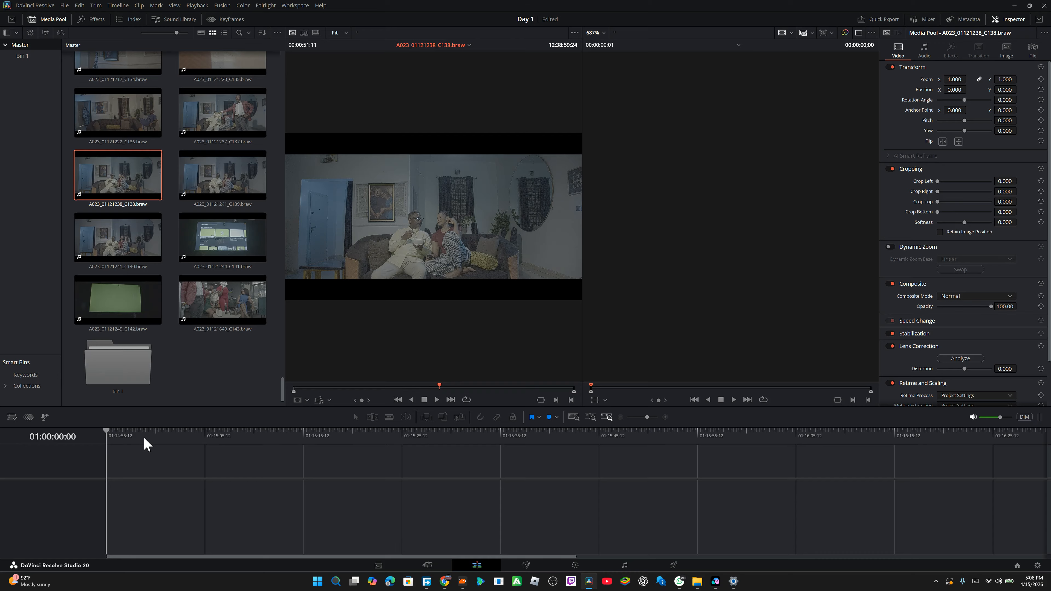
drag(216, 187, 144, 486)
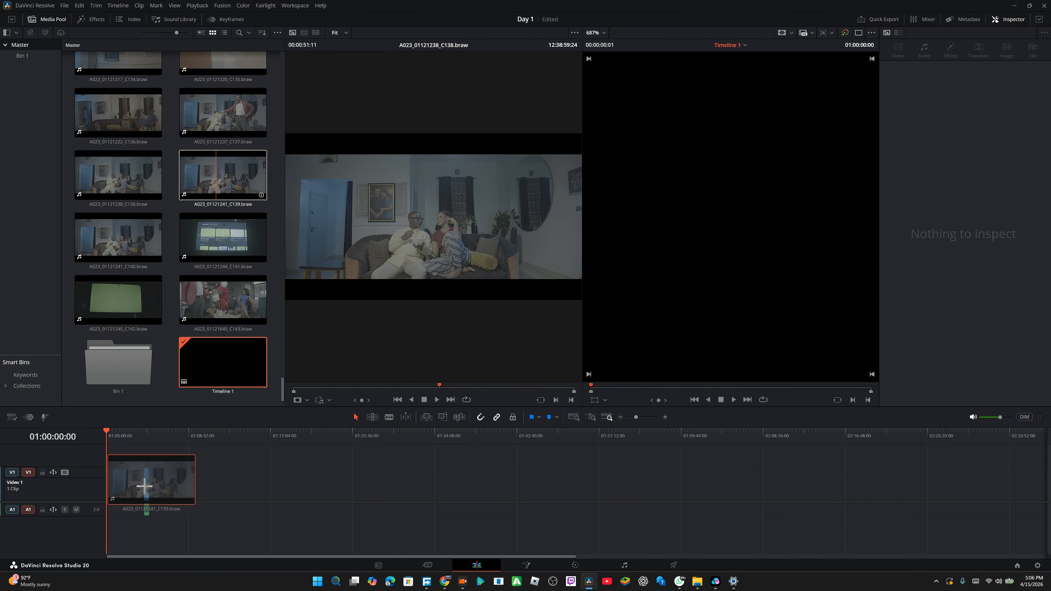
Step: Zoom into the timeline and scrub through the added clip
click(146, 434)
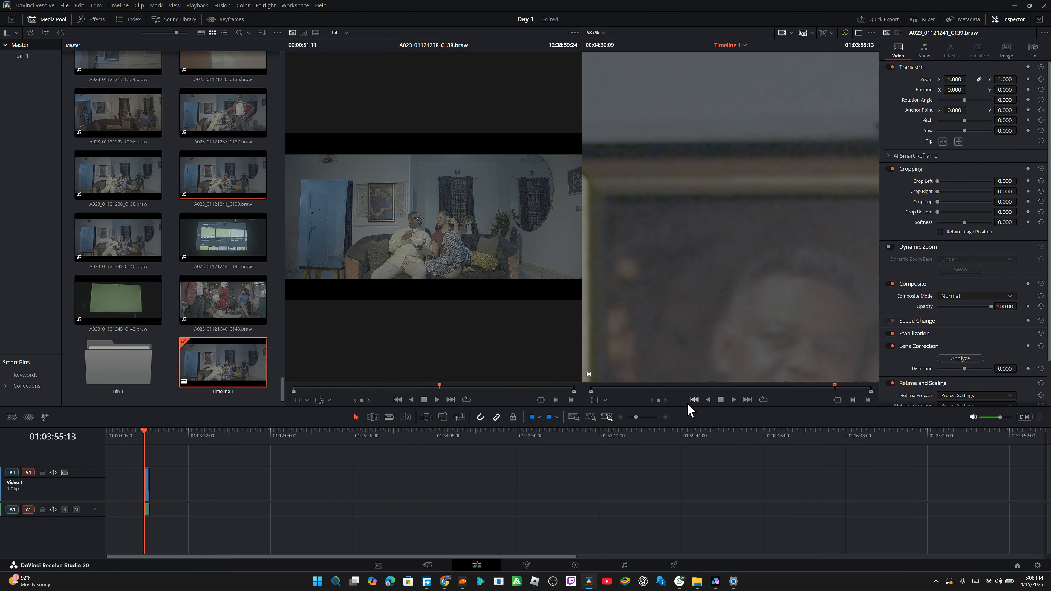
click(664, 417)
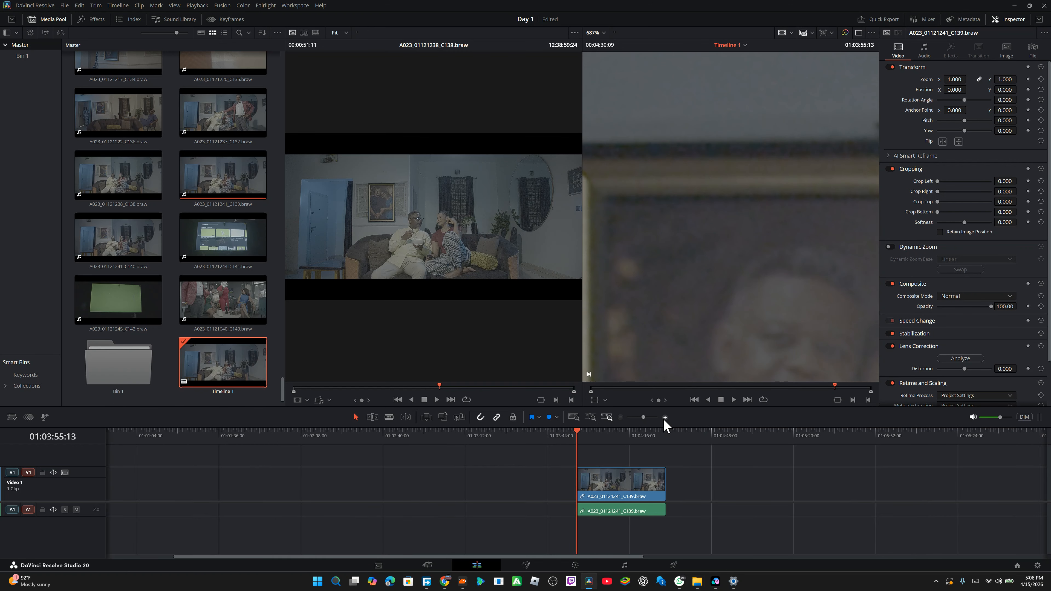
click(664, 417)
click(663, 417)
drag(629, 439, 710, 461)
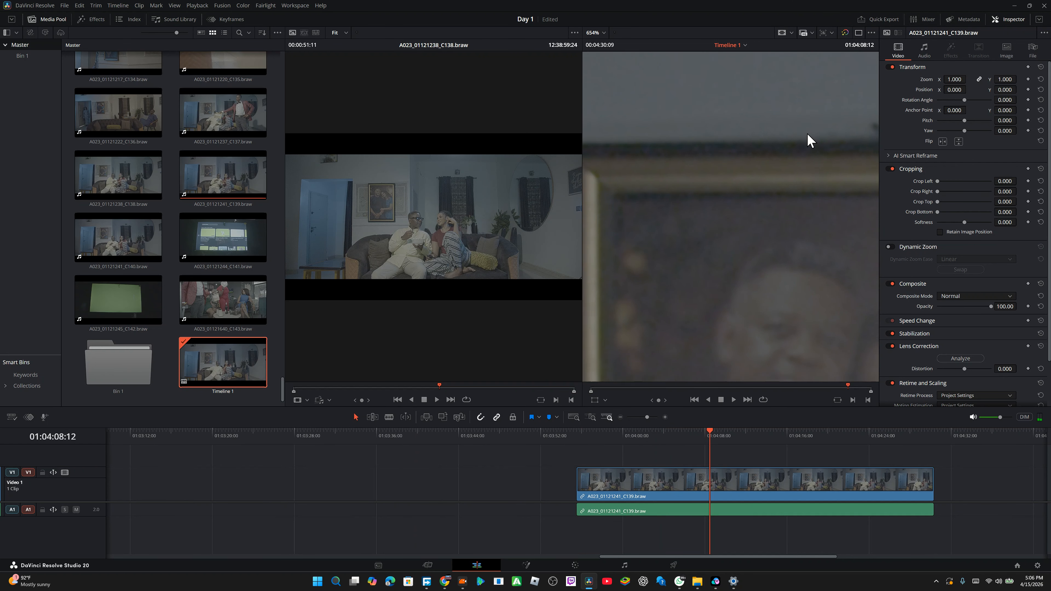
scroll(810, 141, down, 3)
Step: Set the timeline viewer zoom to Fit and load clip A023_01121238_C138 in the source viewer
click(599, 35)
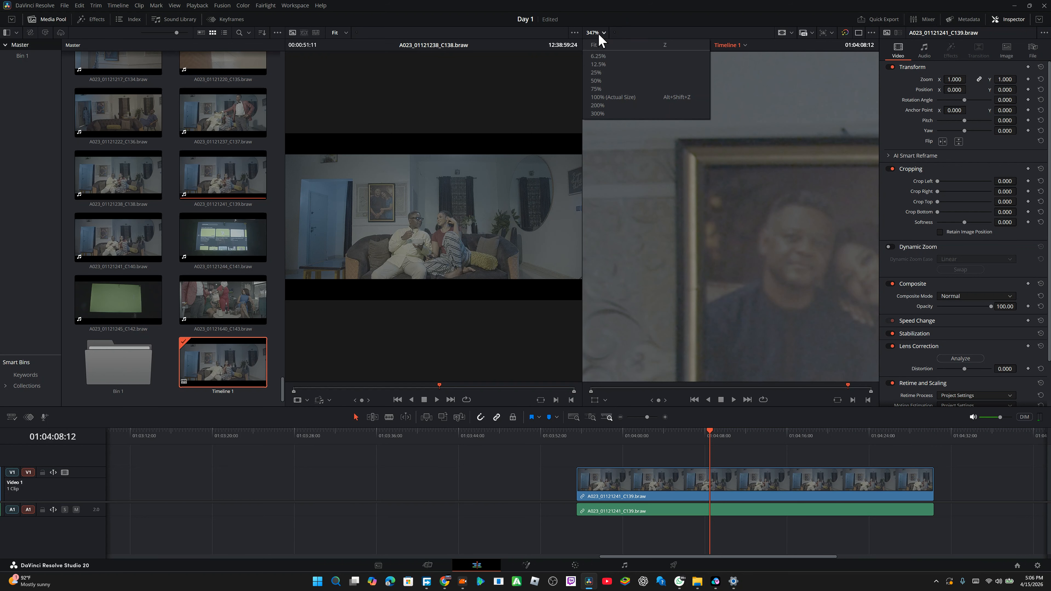
click(600, 45)
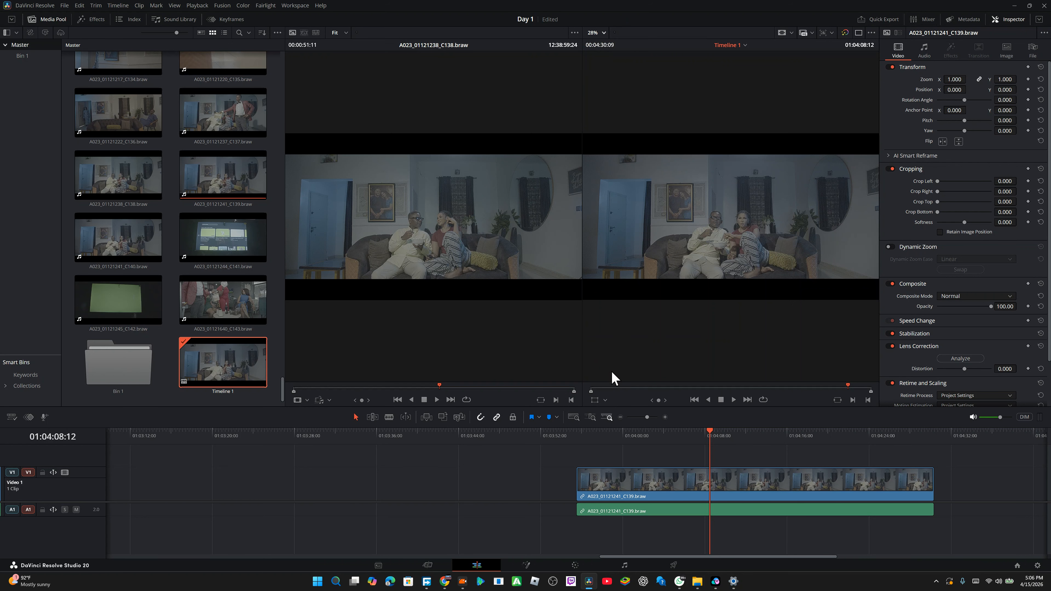
click(79, 182)
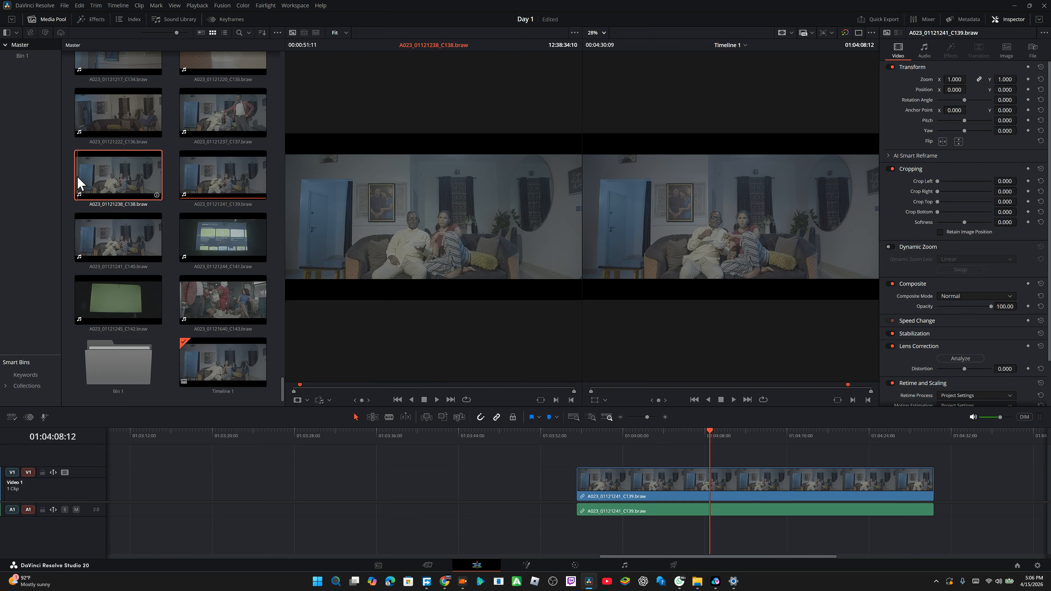
Step: Load clip A023_01121237_C137 into the source viewer and scrub through it
click(223, 118)
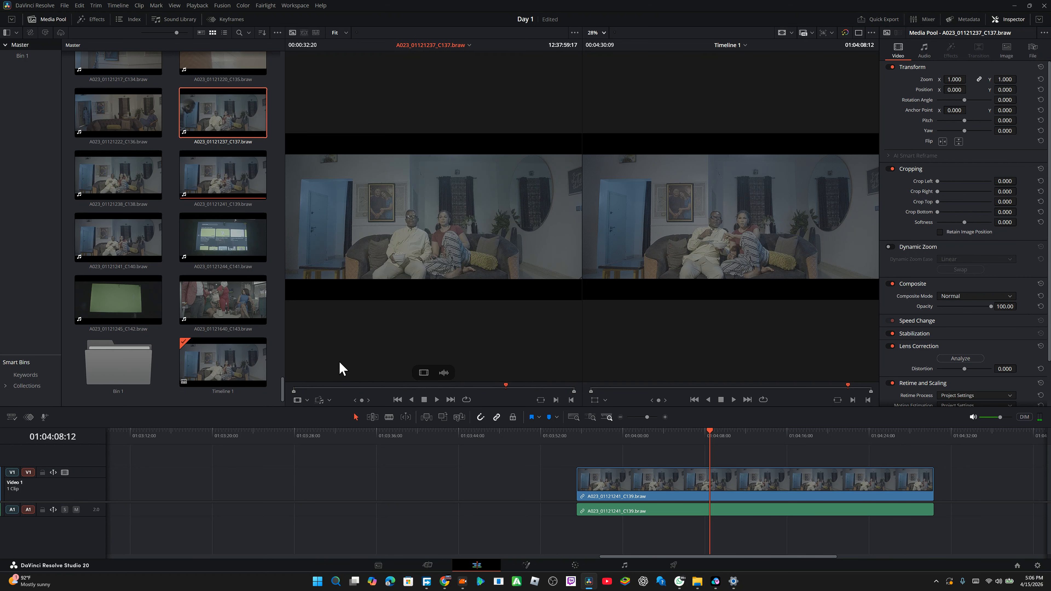
drag(319, 392, 497, 401)
Step: Move clip A023_01121241_C139 to the very start of the timeline and park the playhead at 01:00:00:00
drag(669, 484, 140, 547)
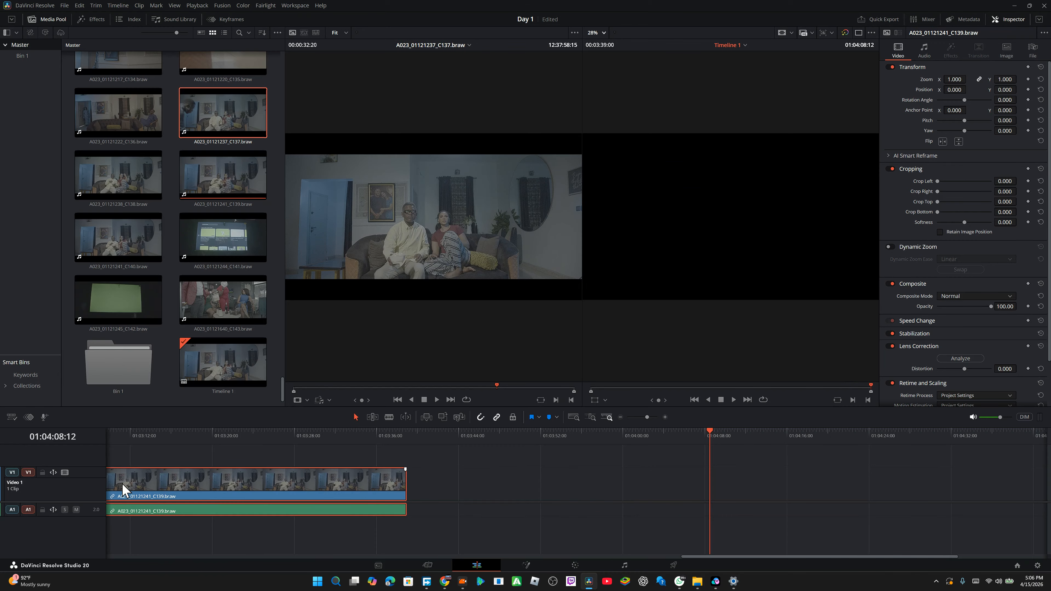
scroll(141, 498, left, 15)
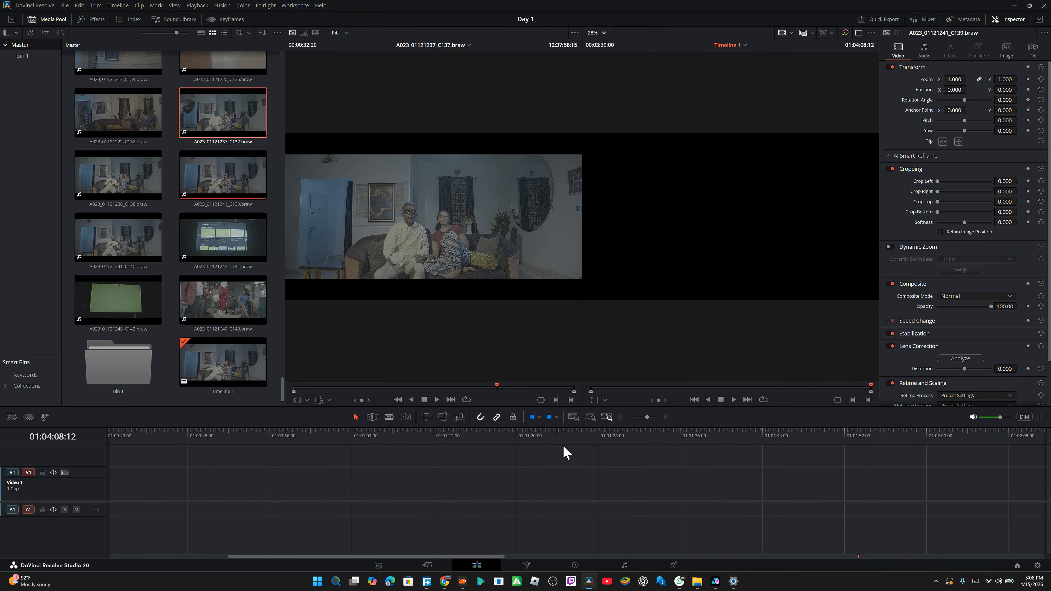
click(621, 417)
click(621, 417)
click(620, 417)
click(621, 416)
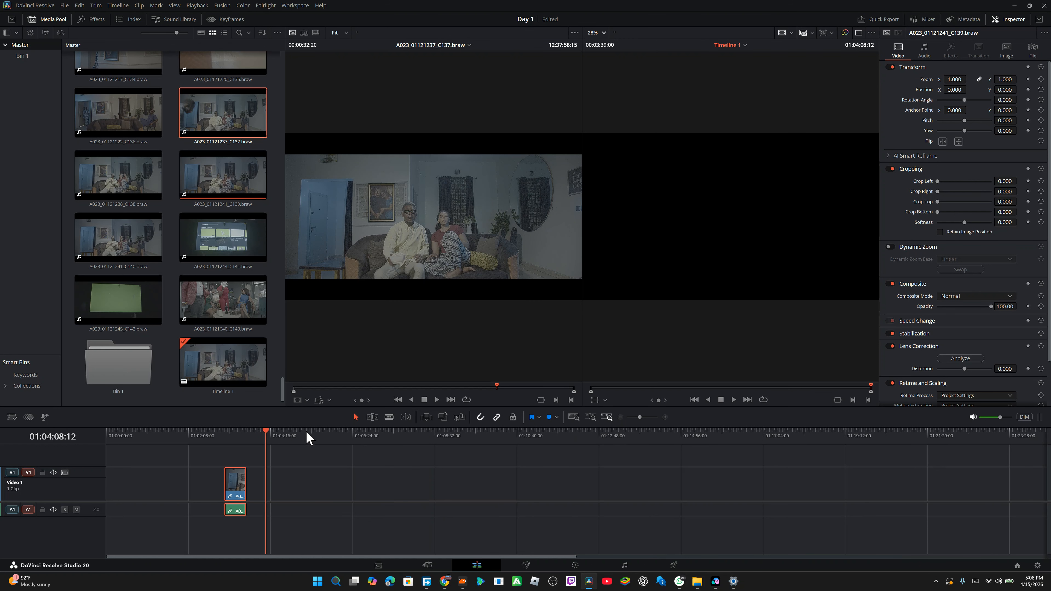
click(238, 435)
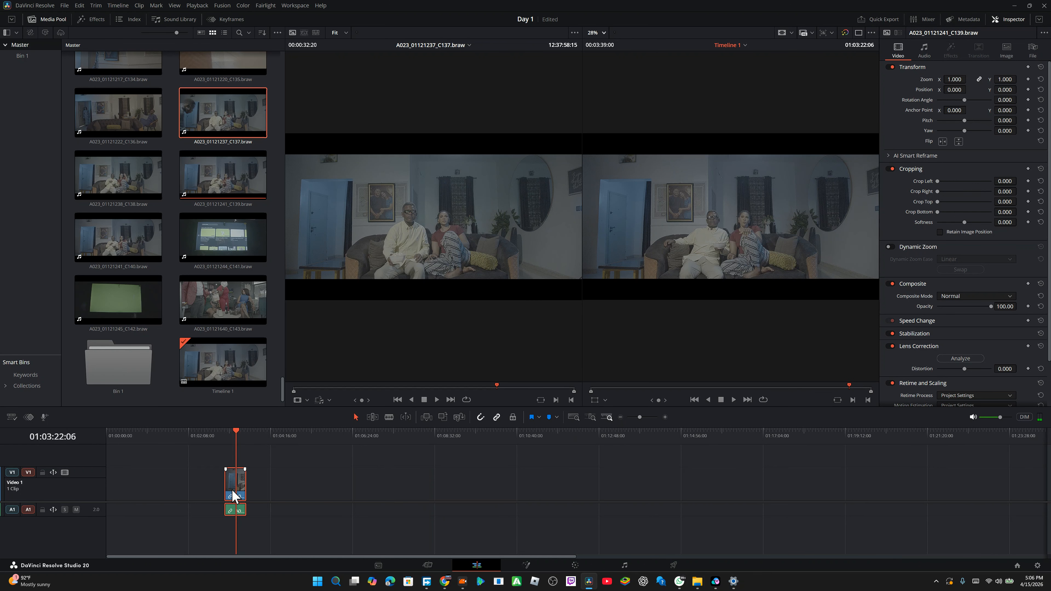
drag(234, 495, 35, 535)
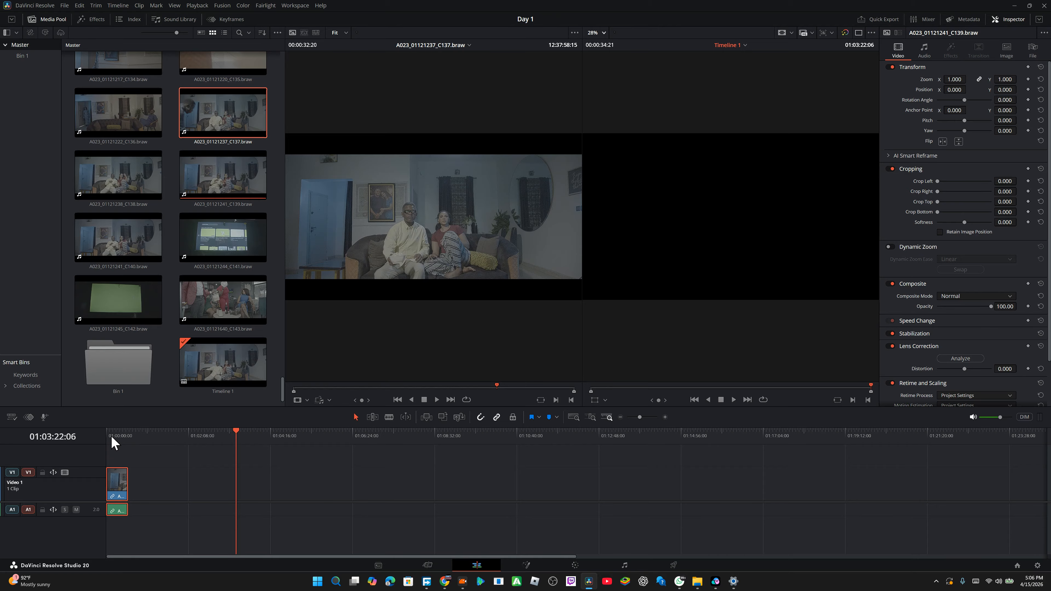
click(111, 435)
click(112, 437)
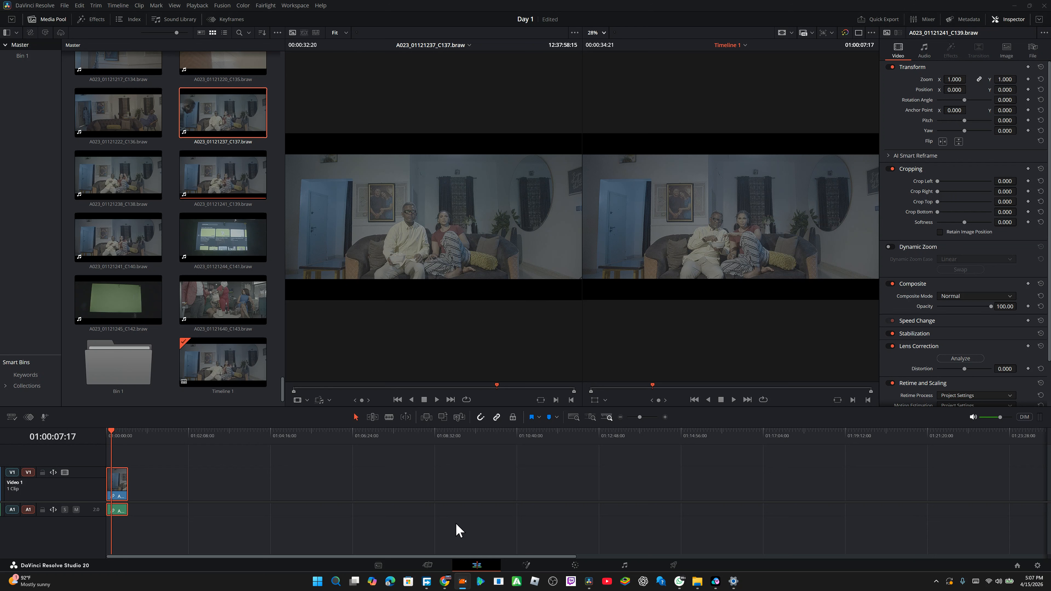
Step: Open the Color page to view the timeline clip, then return to the Edit page
click(575, 566)
click(581, 565)
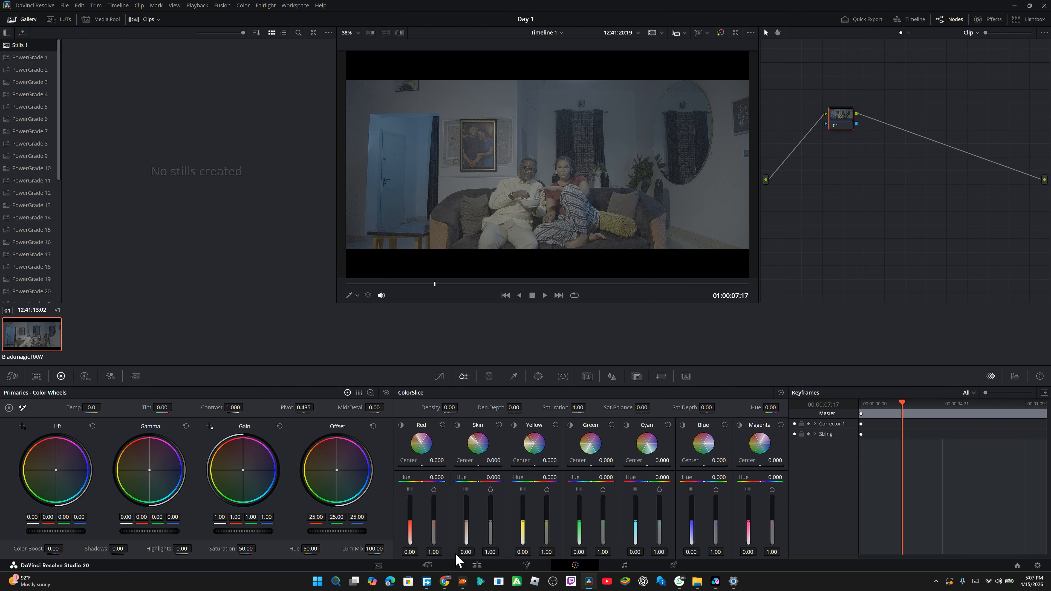
click(478, 566)
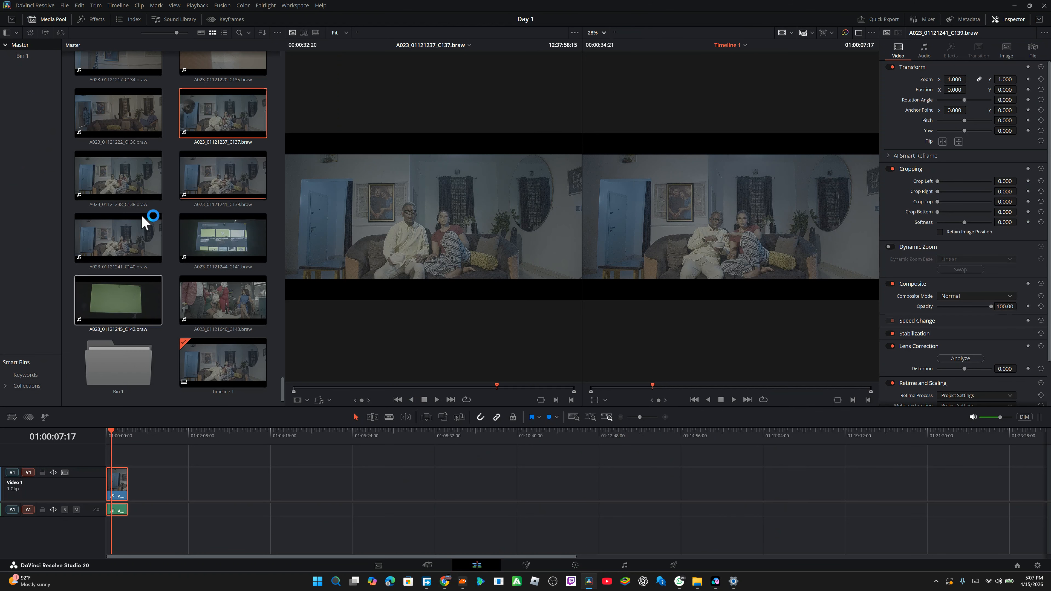
Step: Browse the Master bin and add clip A023_01092351_C030 to the timeline after the first clip
scroll(248, 102, up, 10)
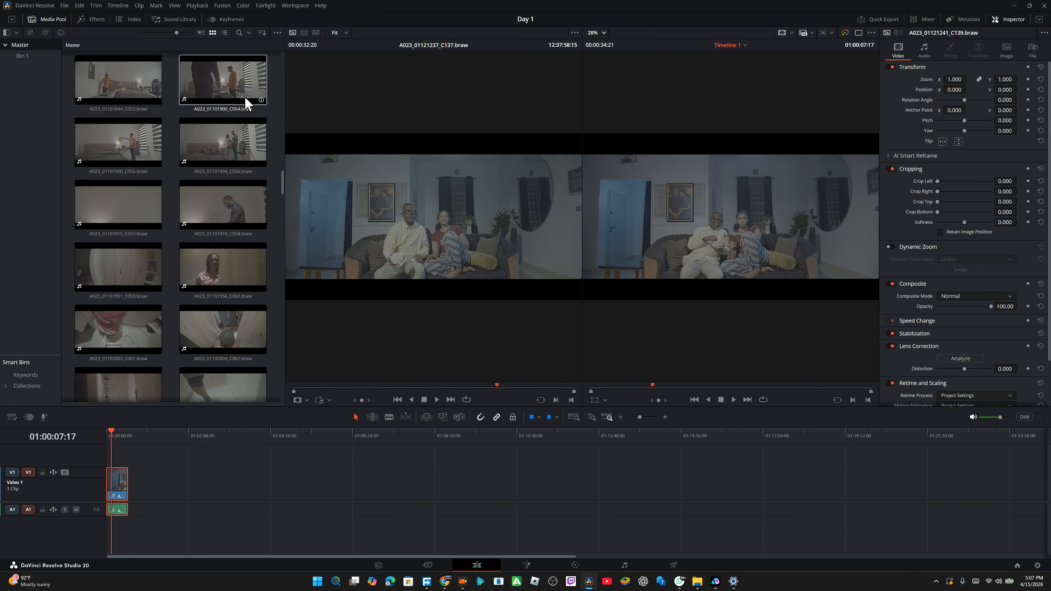
scroll(245, 103, down, 4)
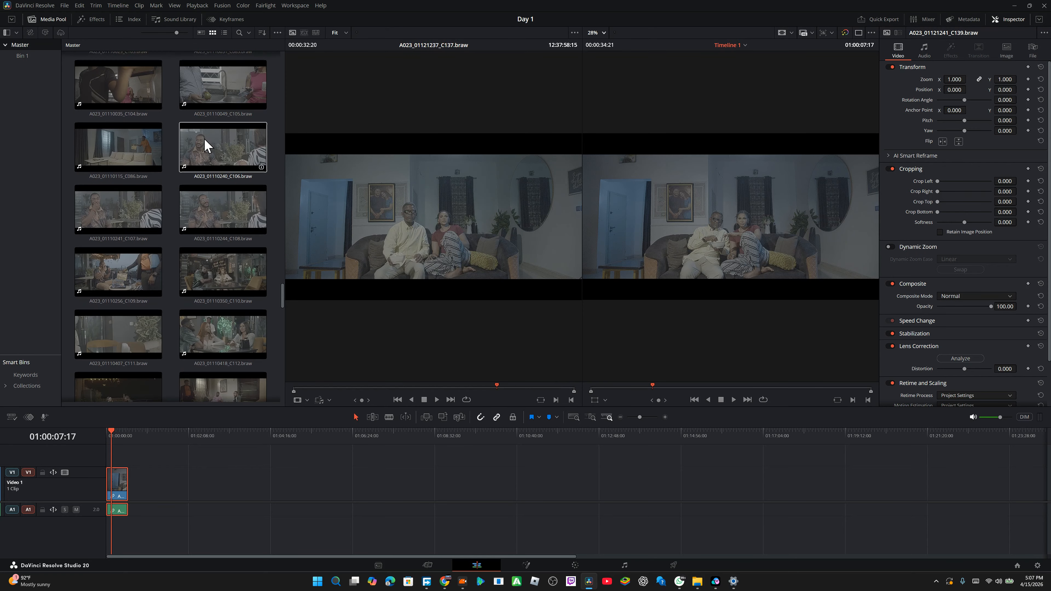
scroll(234, 147, down, 4)
scroll(235, 150, up, 20)
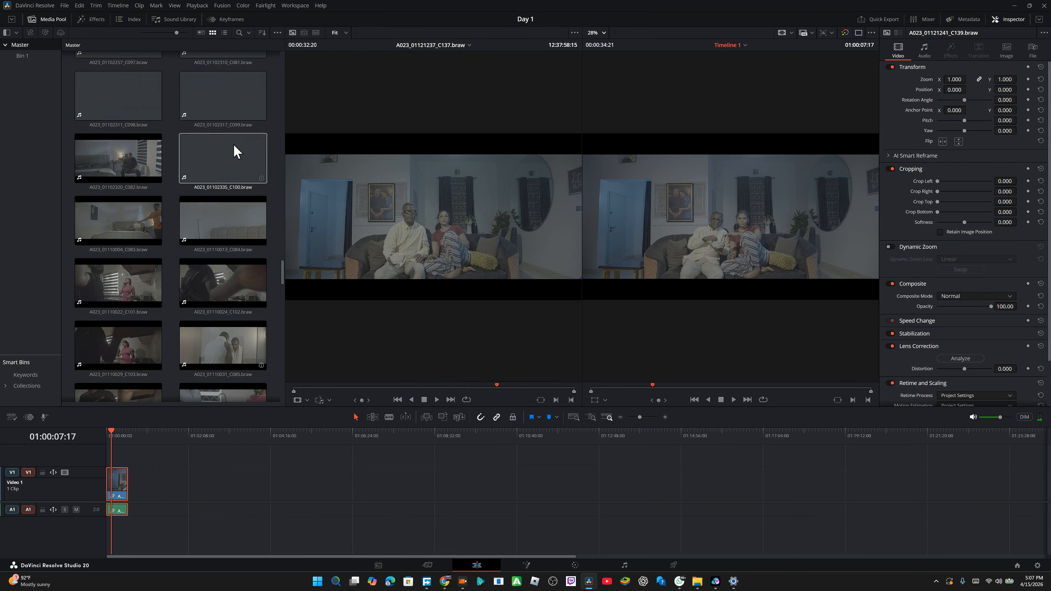
scroll(233, 145, down, 12)
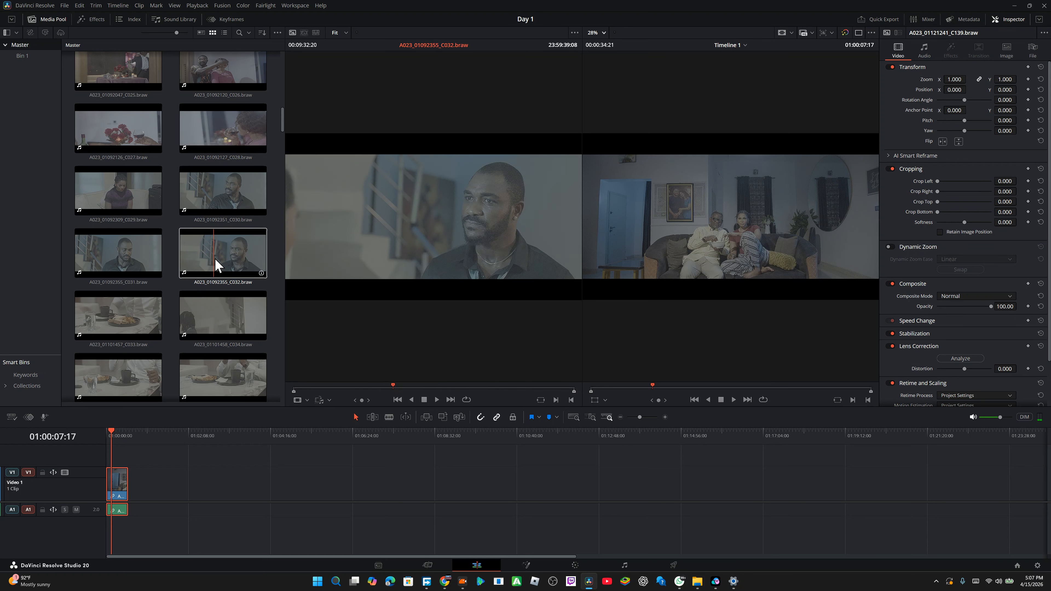
drag(216, 206, 146, 493)
Step: Add clip A023_01101956_C060 to the timeline after the C030 clip
scroll(195, 218, down, 16)
scroll(194, 218, down, 1)
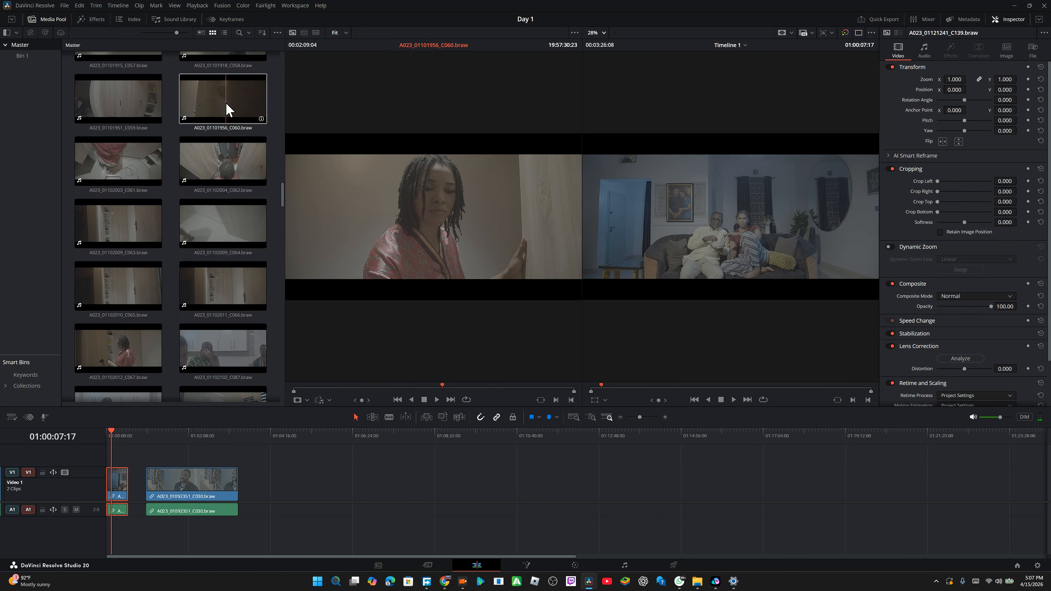
drag(229, 110, 277, 496)
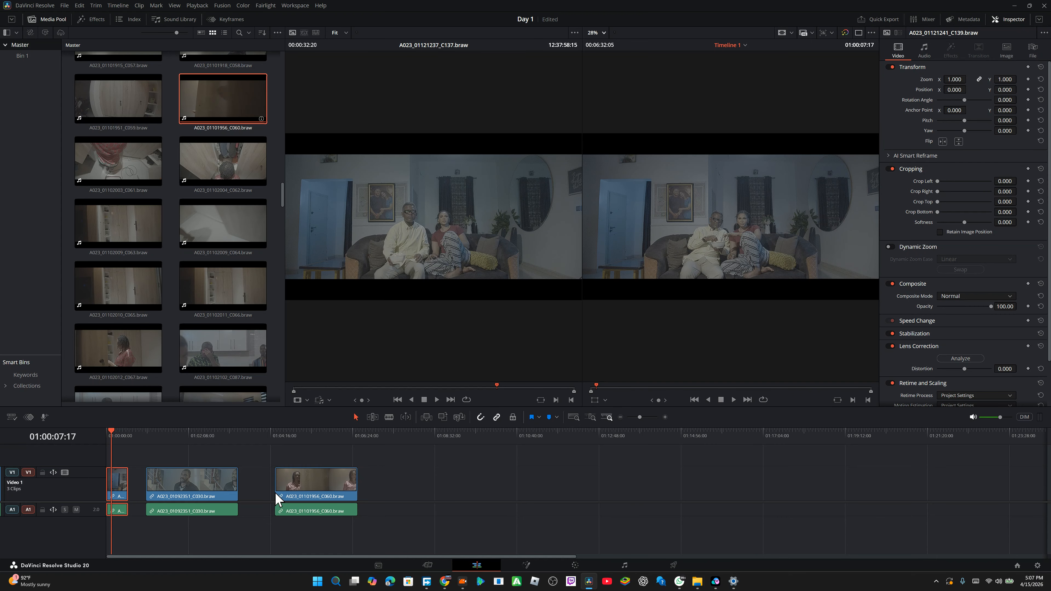
Step: Add clip A023_01092309_C029 to the timeline after the C060 clip
scroll(214, 252, down, 10)
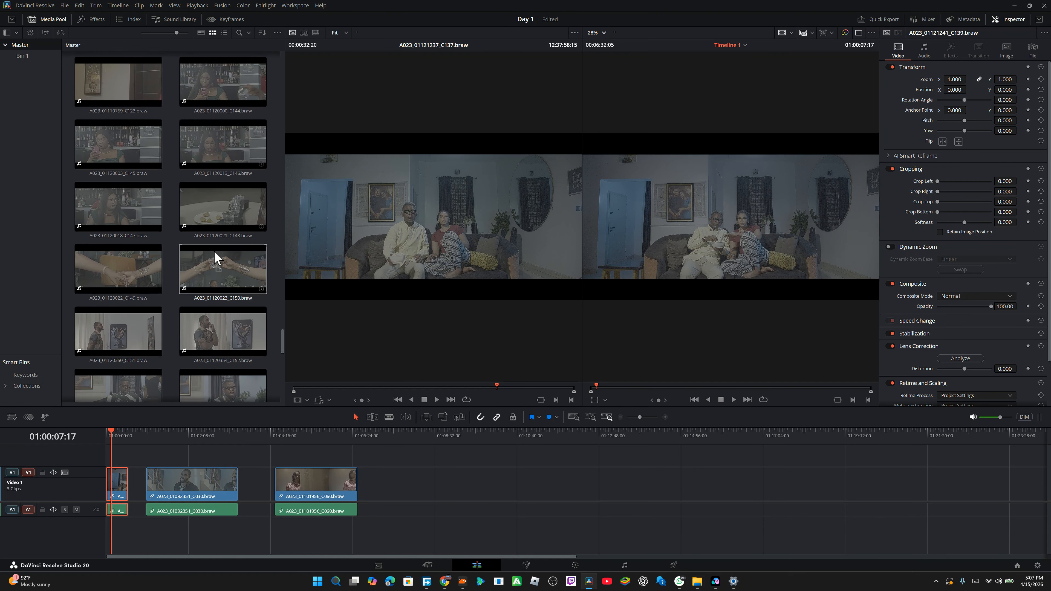
scroll(214, 251, up, 10)
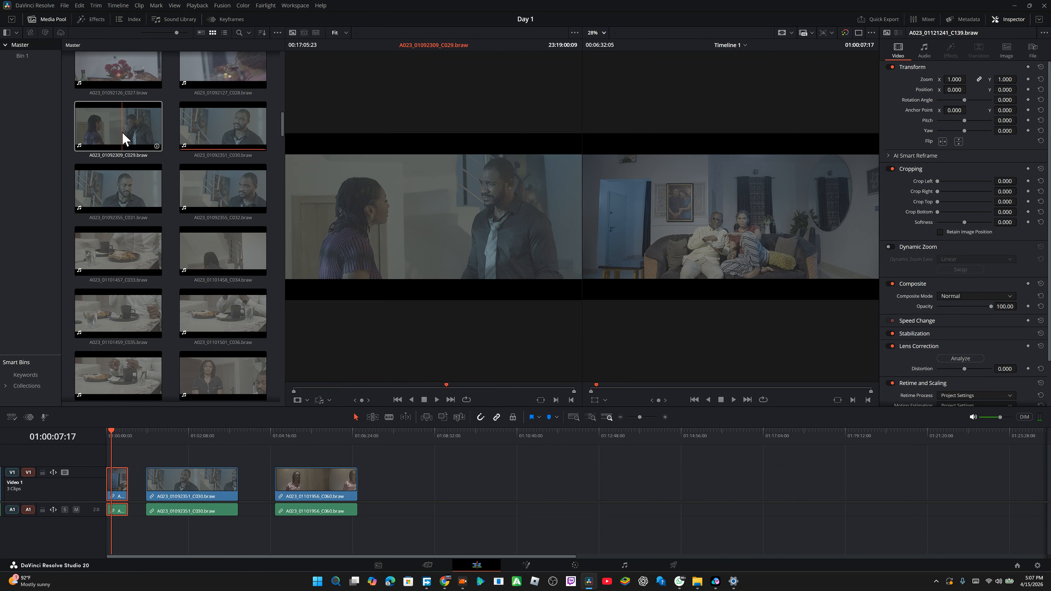
drag(124, 139, 401, 517)
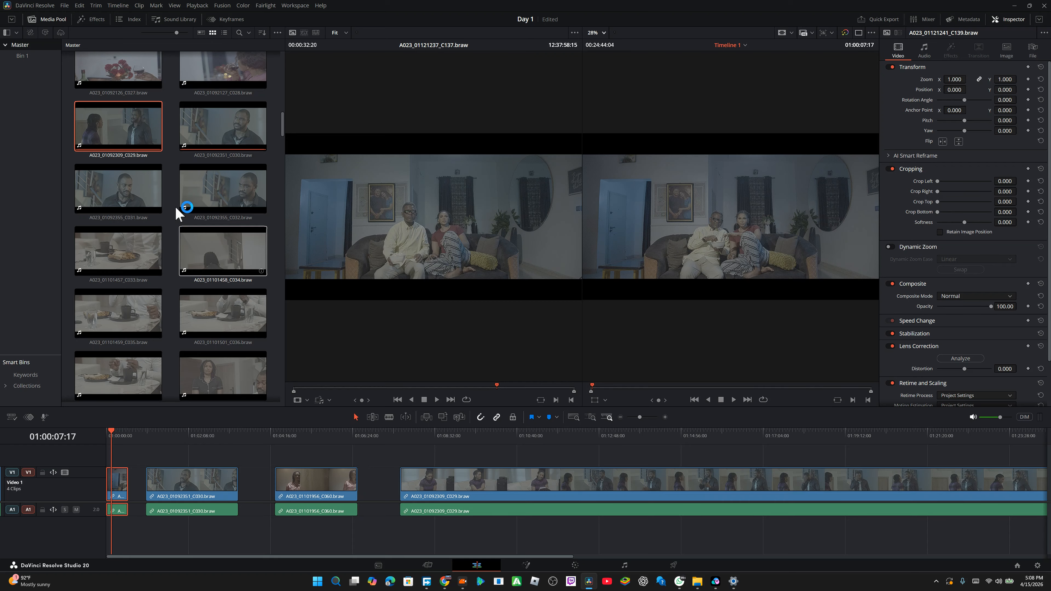
Step: Scrub the timeline and step through each timeline clip on the Color page before returning to the Edit page
scroll(176, 214, up, 10)
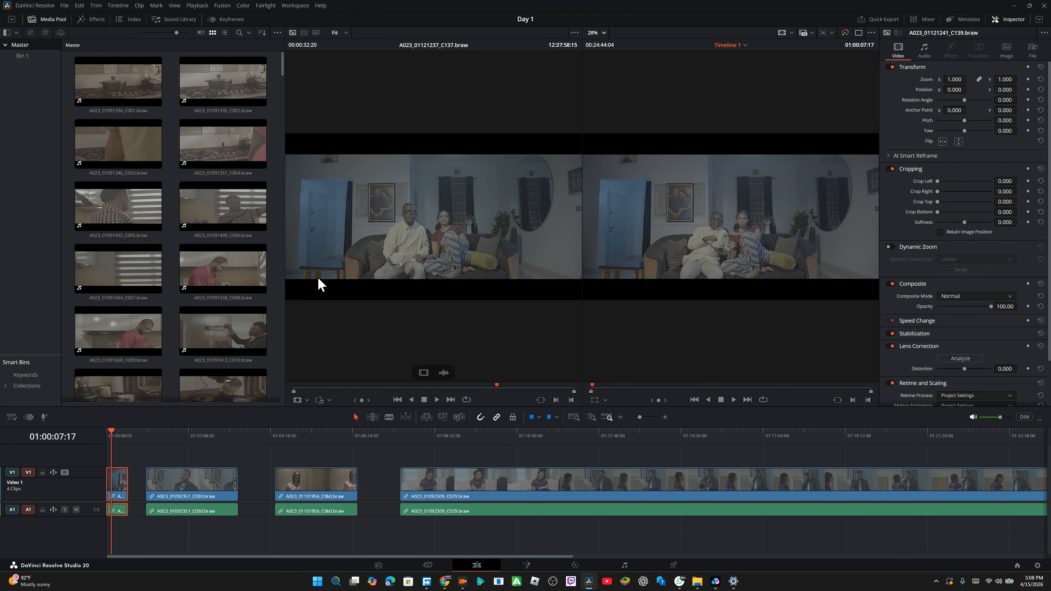
drag(475, 445, 531, 452)
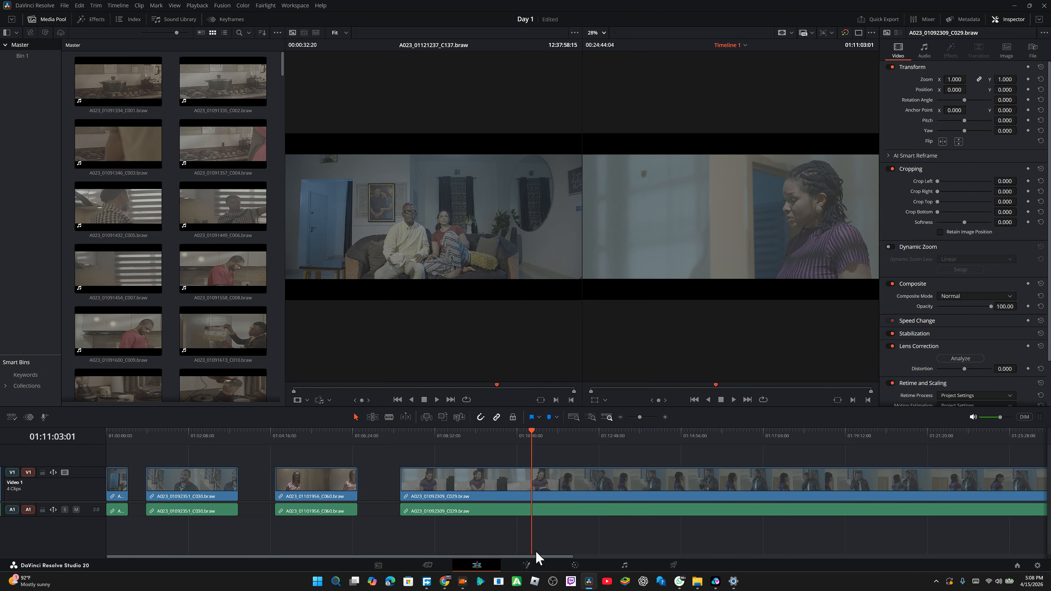
click(574, 566)
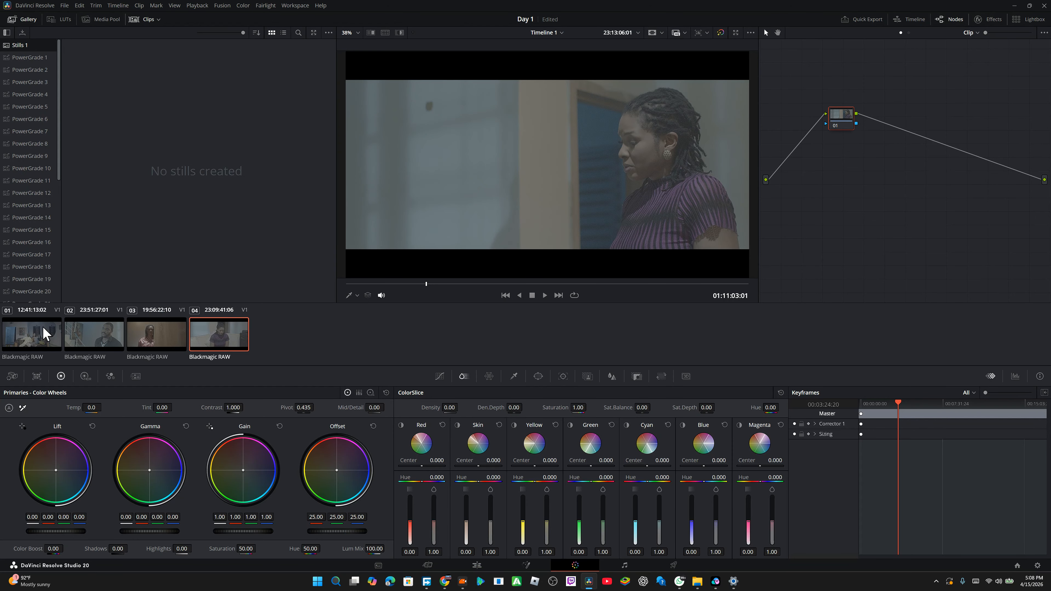
click(33, 339)
click(95, 338)
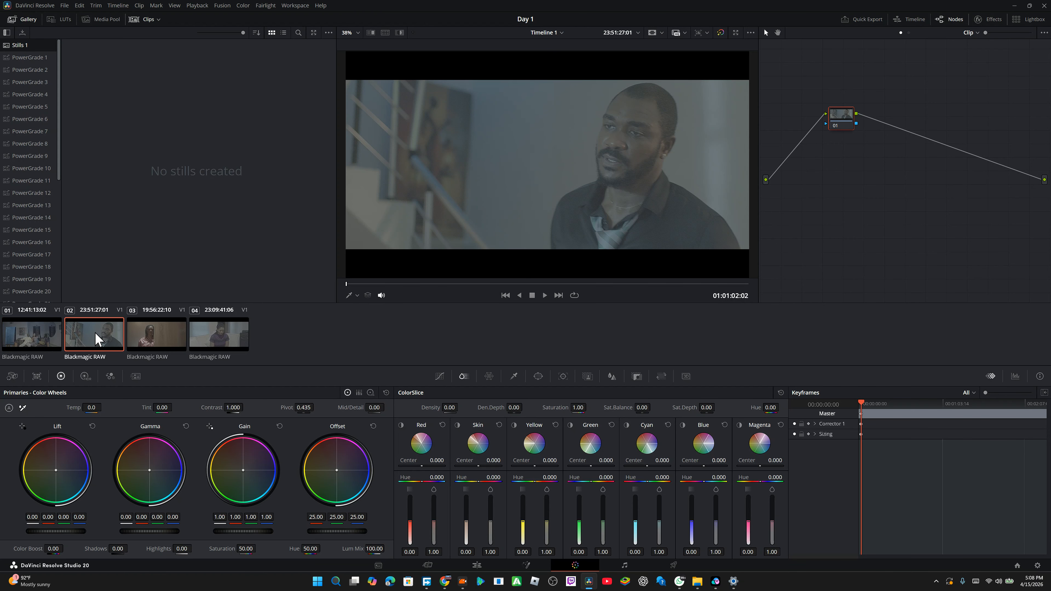
click(158, 333)
click(220, 338)
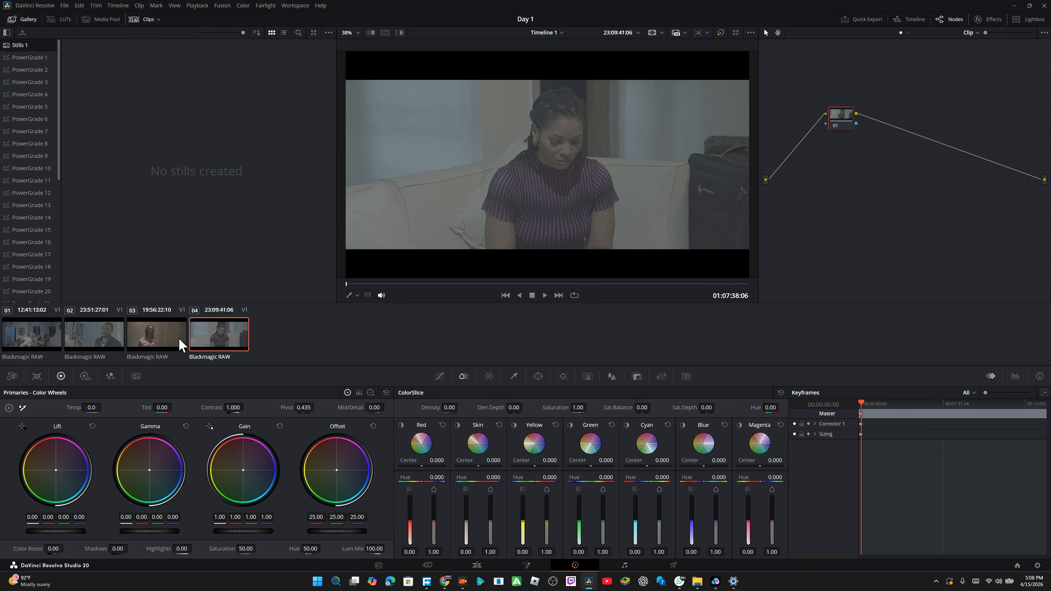
click(29, 329)
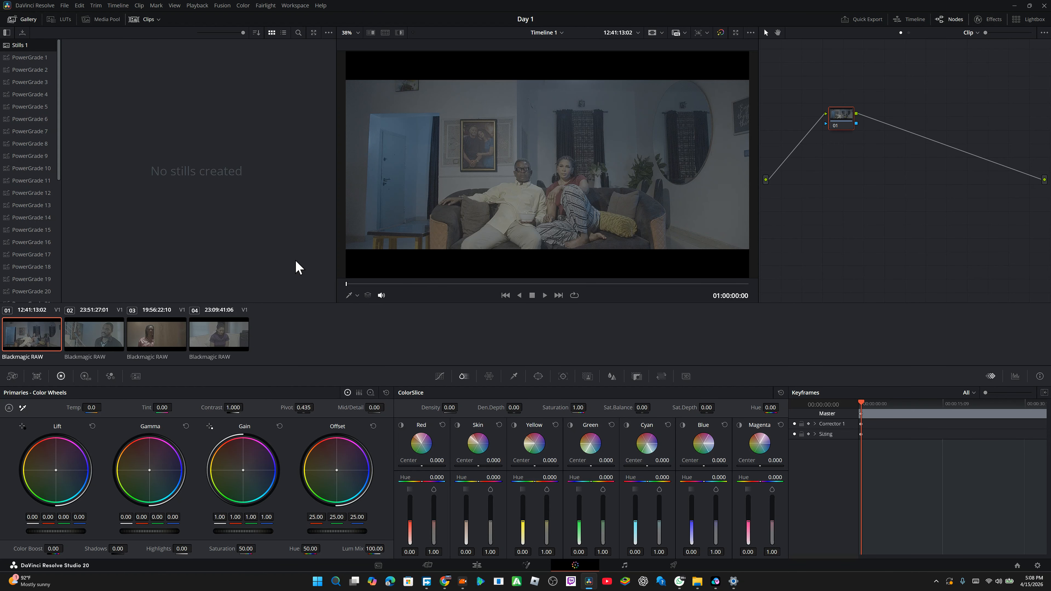
drag(358, 283, 378, 285)
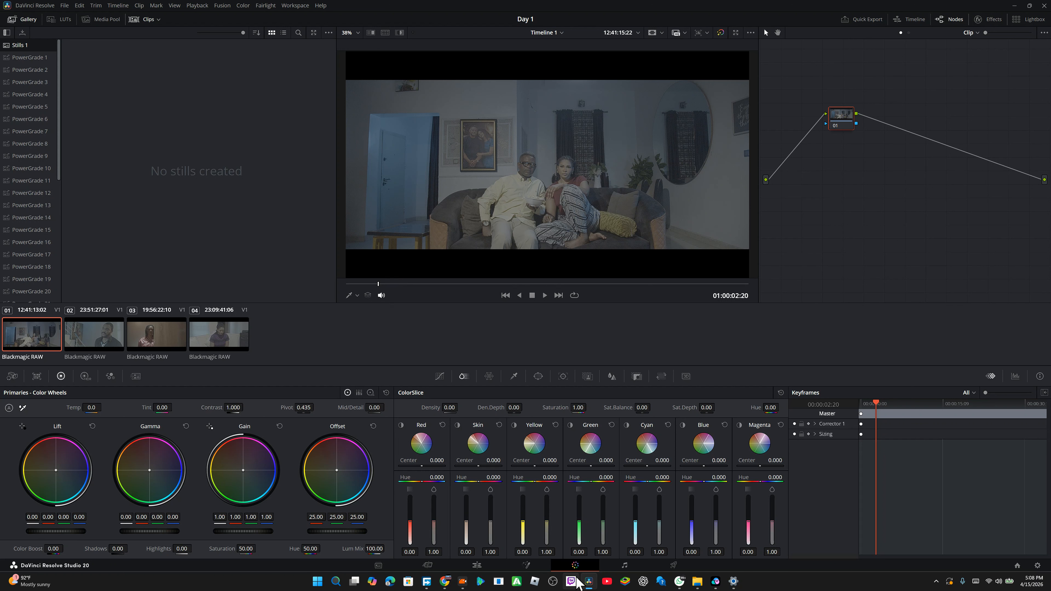
click(465, 566)
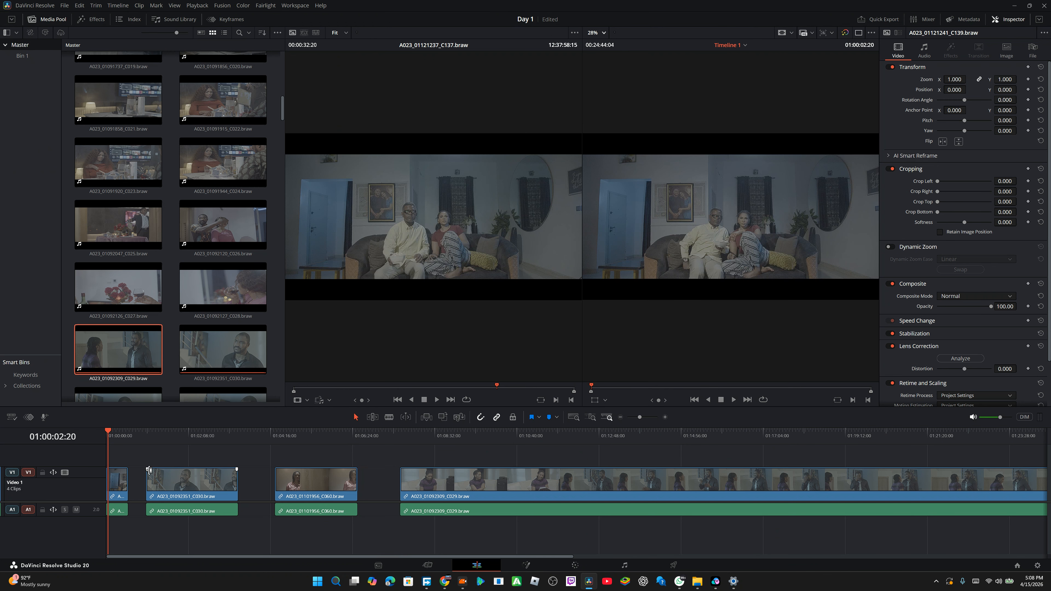
Step: Move clip C030 onto a new Video 2 track at the timeline start and slide clip C060 earlier on Video 1
drag(183, 490, 125, 453)
click(117, 435)
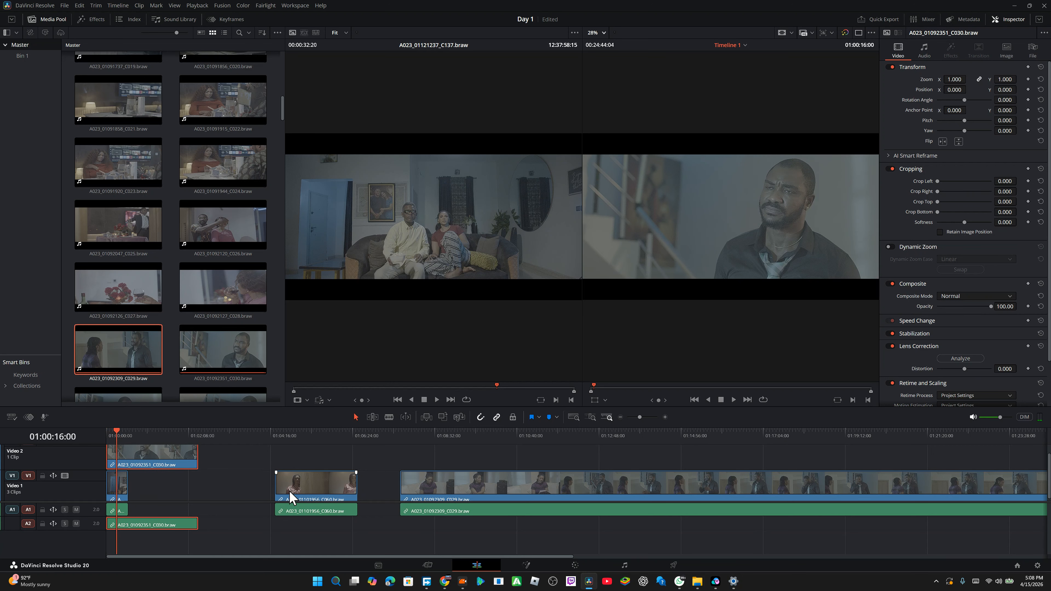
drag(298, 493, 265, 491)
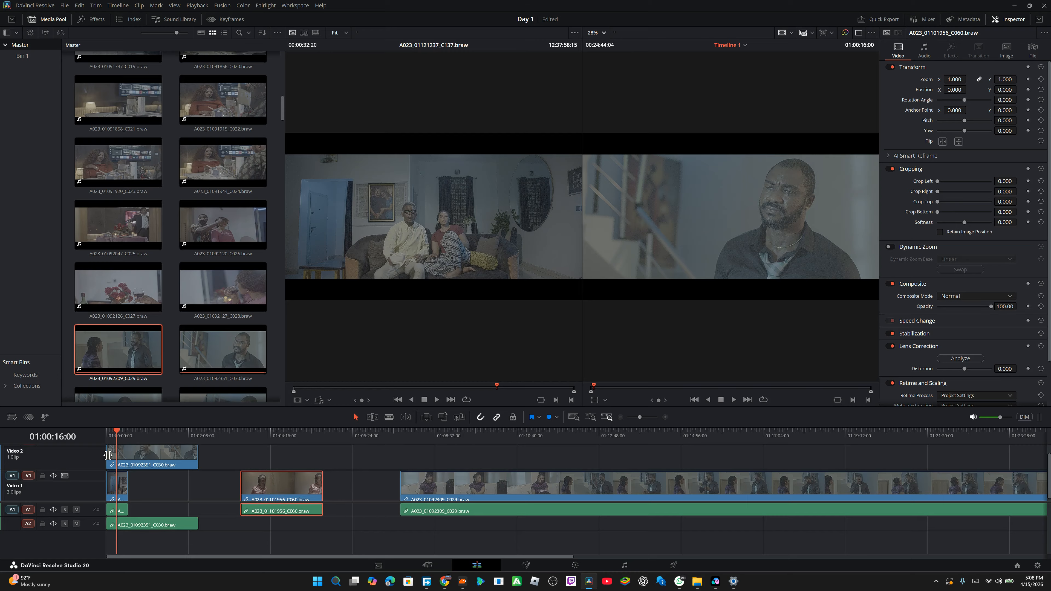
drag(114, 435, 19, 463)
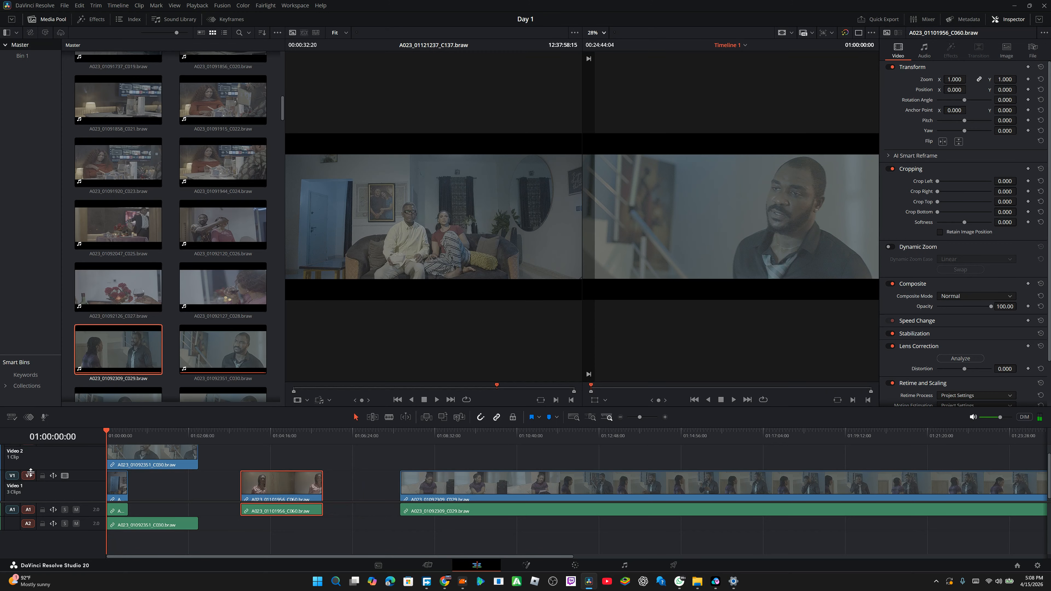
Step: Play back the timeline from the start, then open the Color page with the first clip selected
key(space)
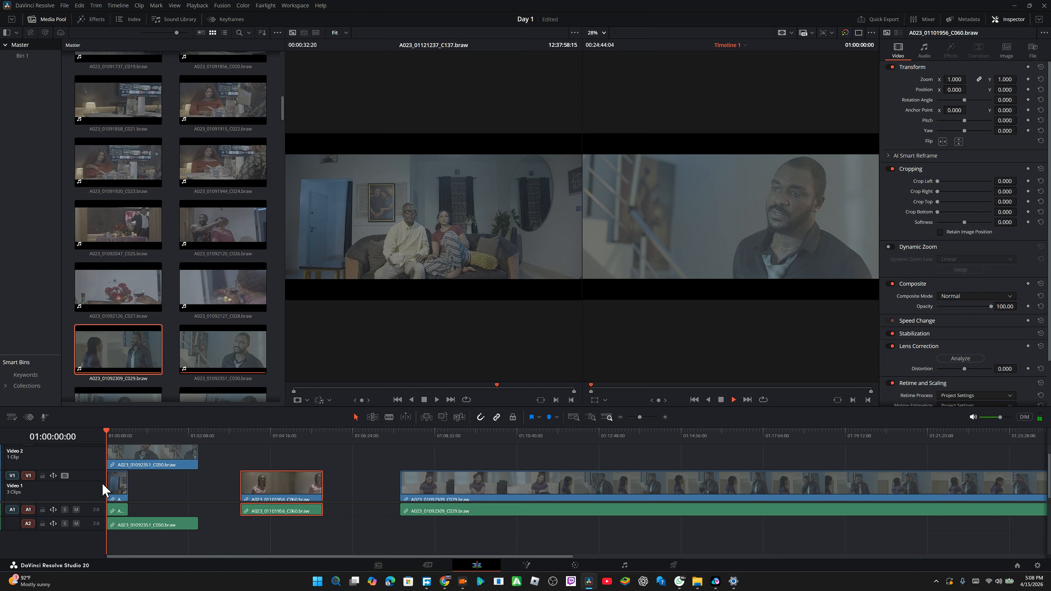
key(space)
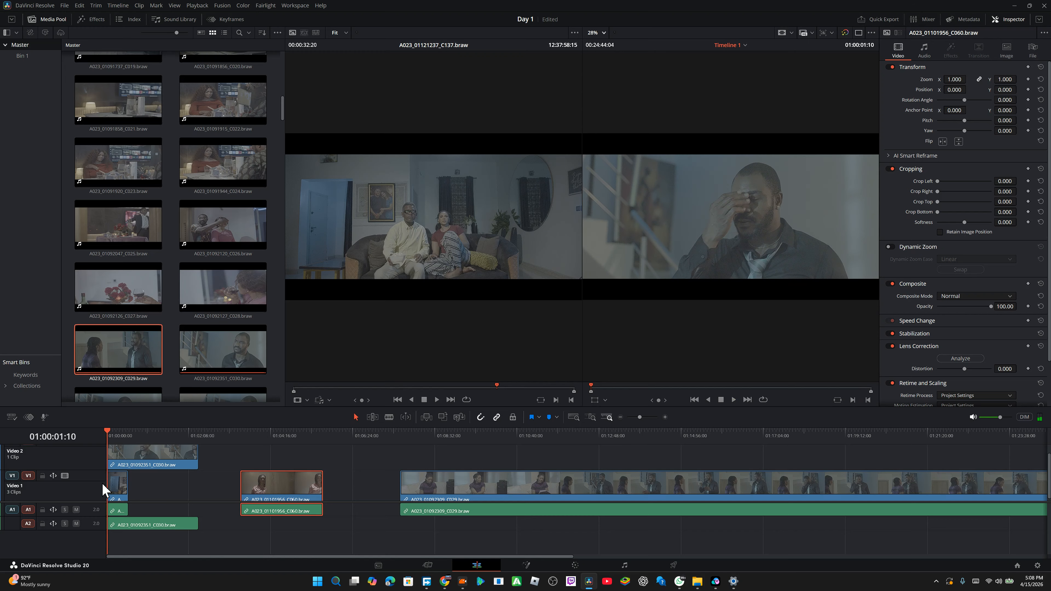
key(space)
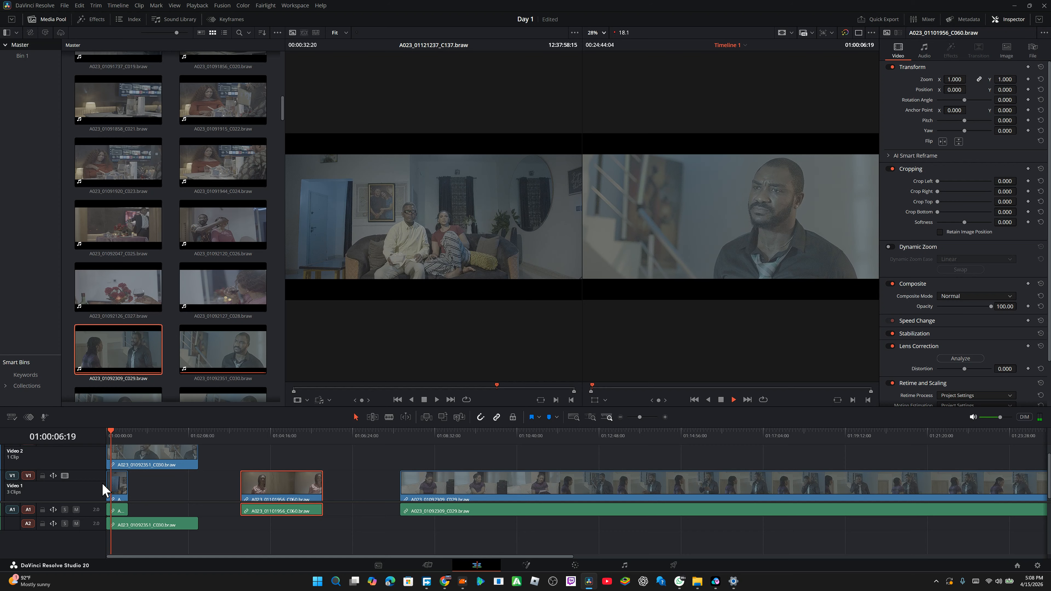
key(space)
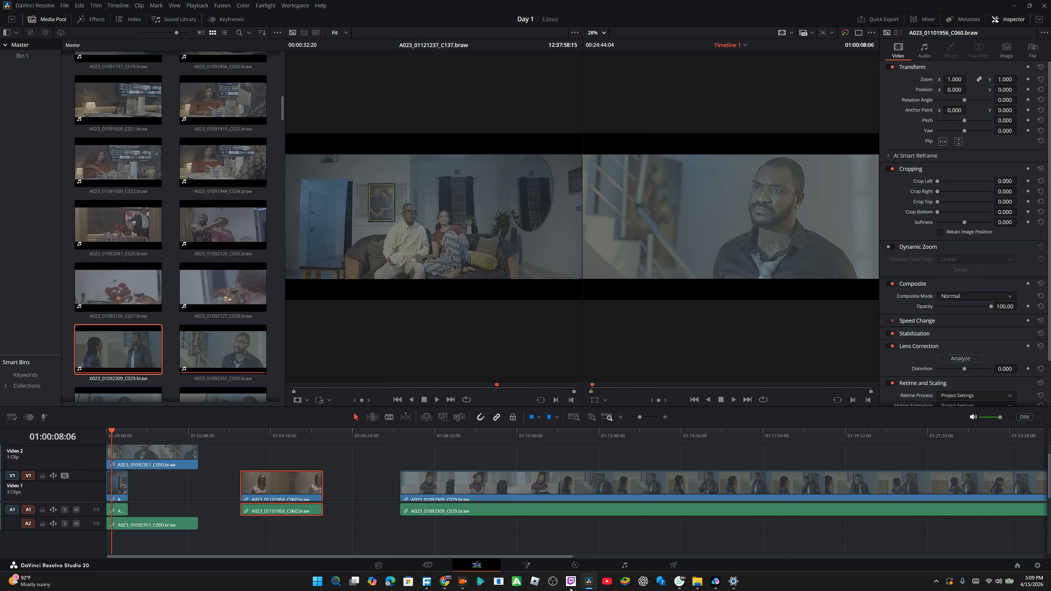
click(574, 566)
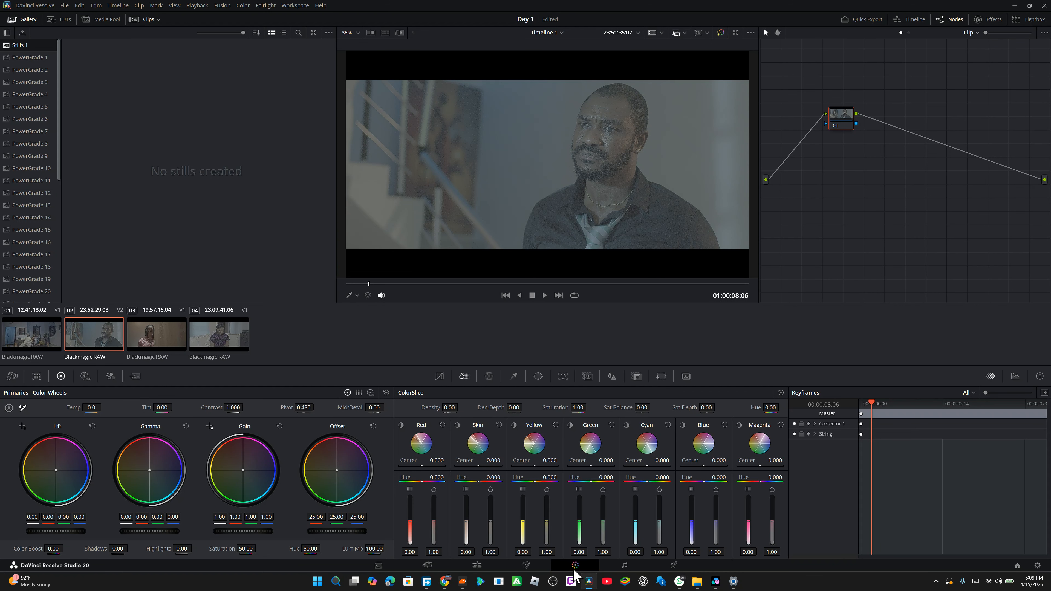
click(36, 333)
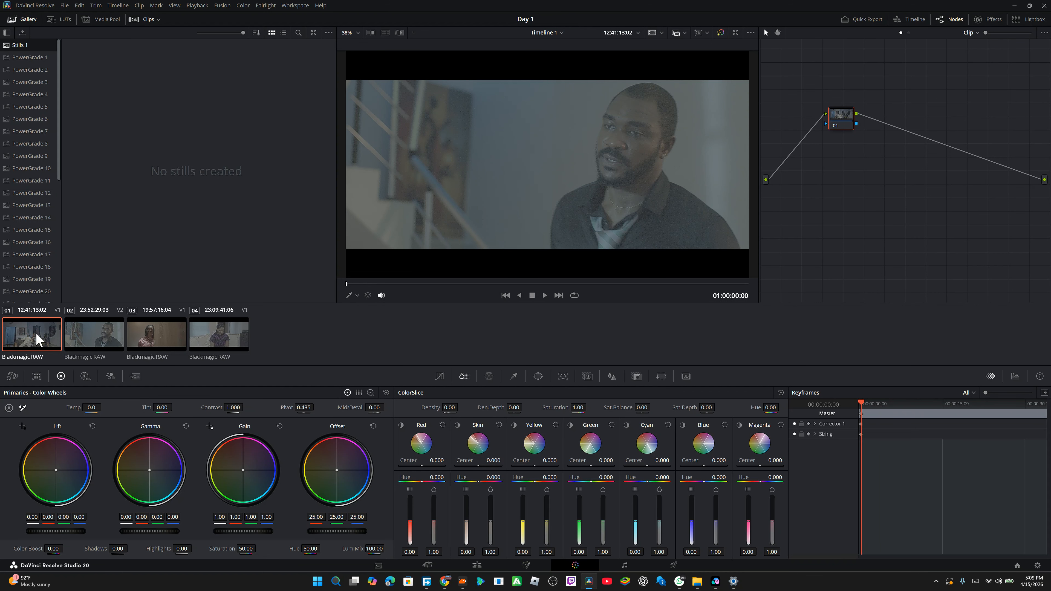
Step: Scrub through the first clip in the viewer and return to the Edit page
drag(379, 293, 679, 302)
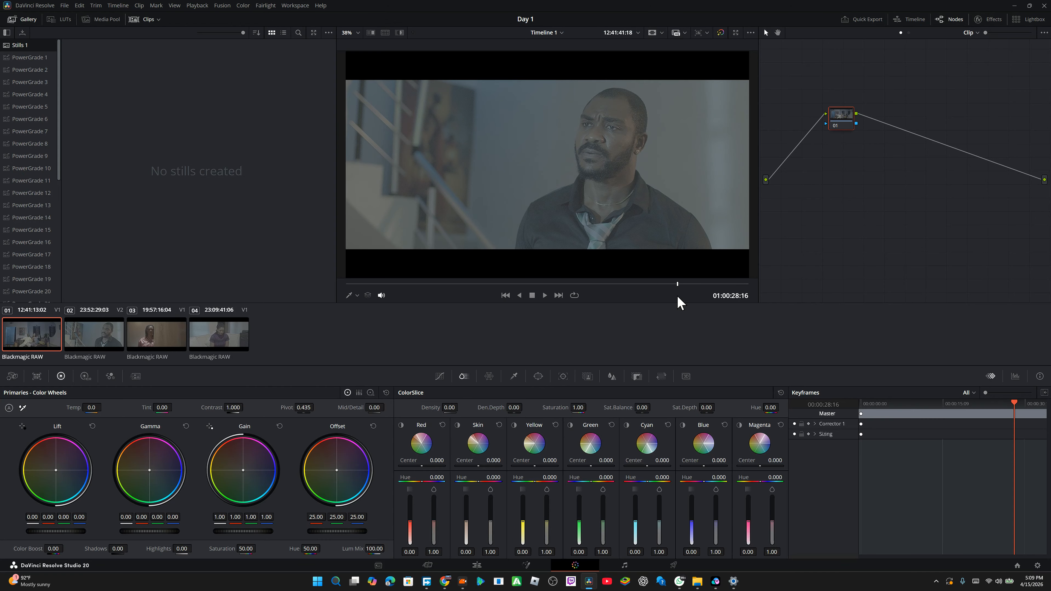
click(477, 566)
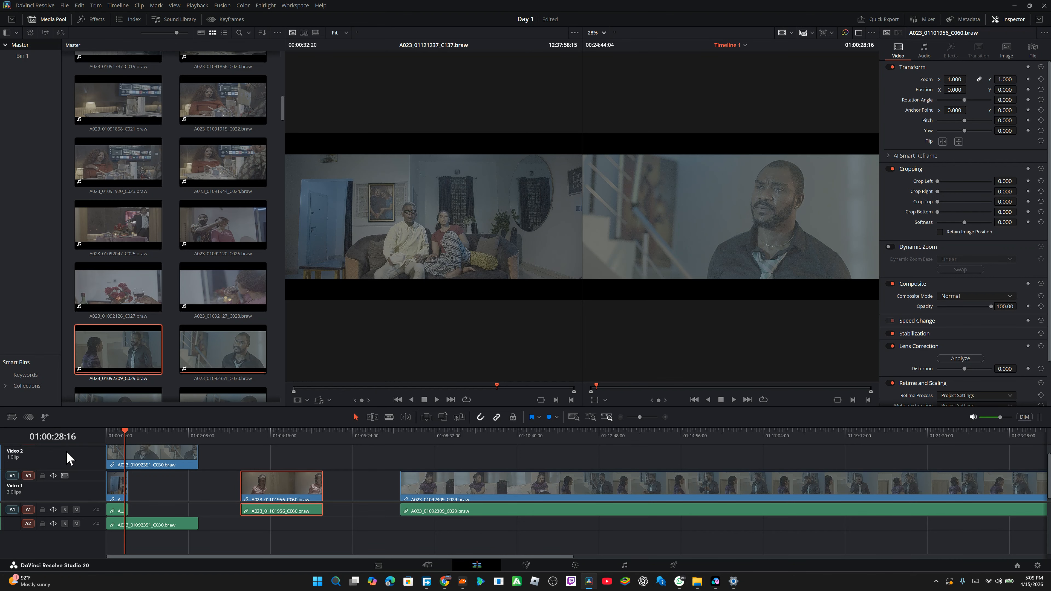
Step: Disable and re-enable the Video 2 track to preview the Video 1 clip beneath it
scroll(79, 463, up, 1)
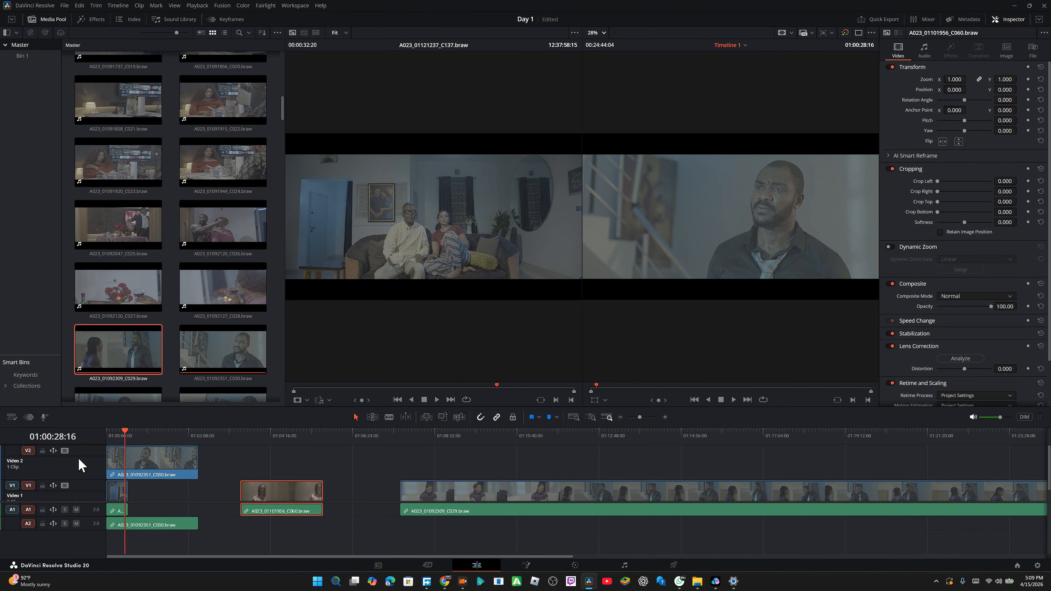
click(65, 450)
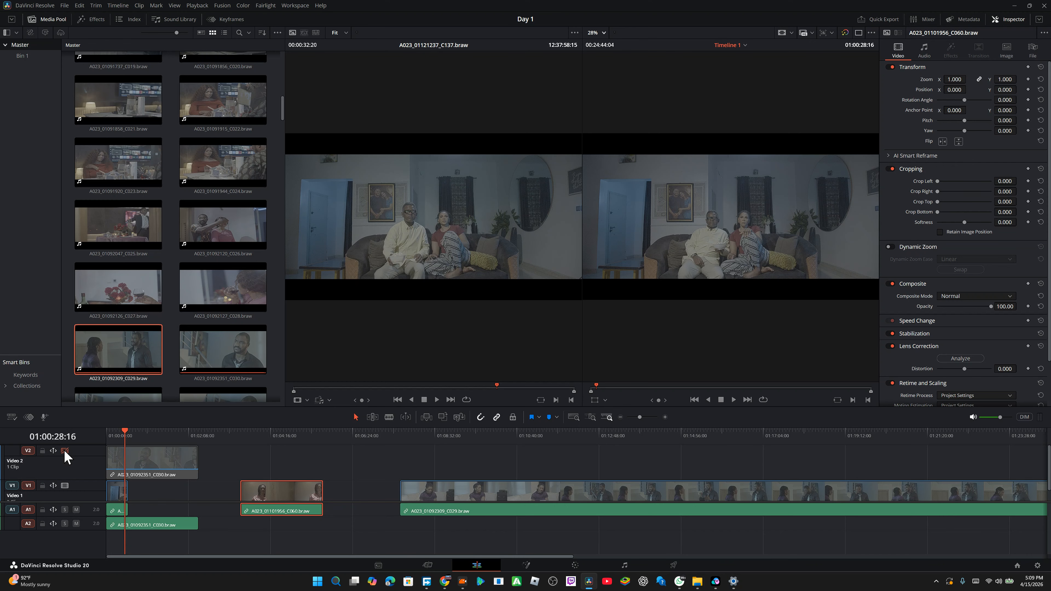
click(65, 451)
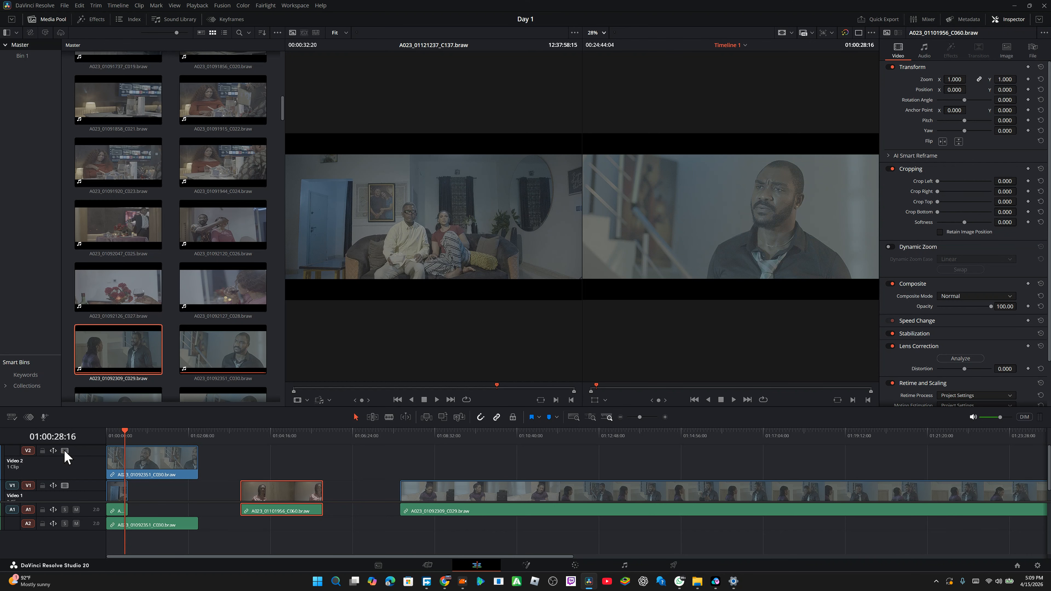
Step: Return to the Color page and select the first timeline clip
click(567, 566)
click(567, 566)
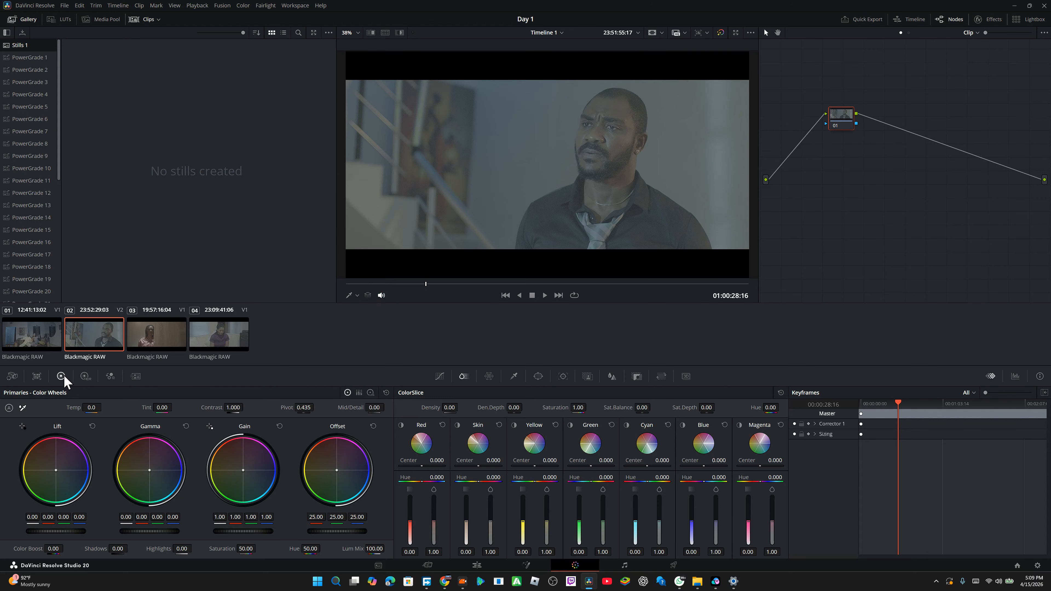
click(29, 331)
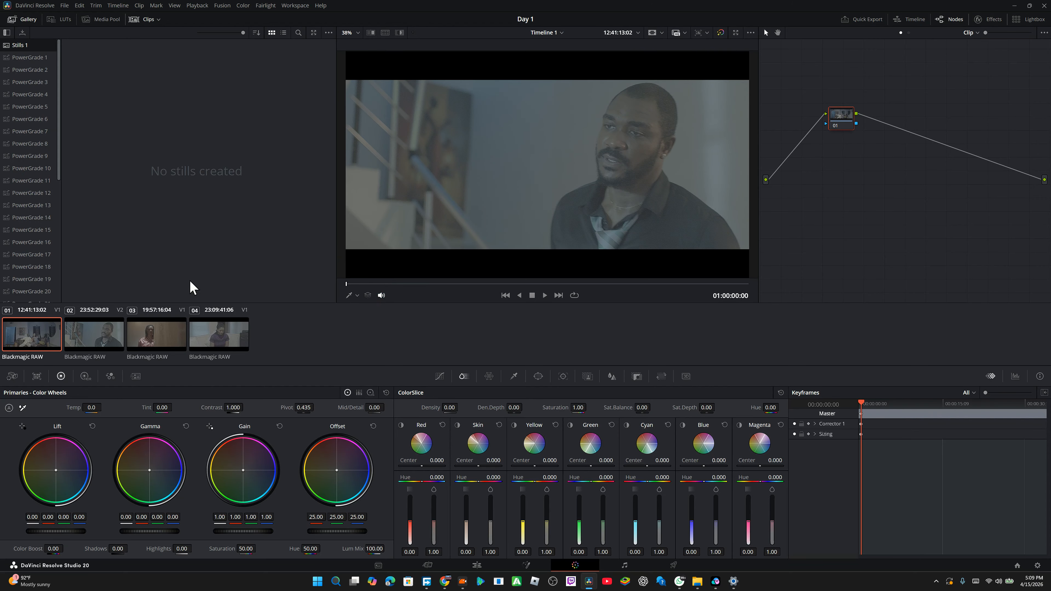
Step: Toggle the viewer's Unmix option repeatedly to compare the Video 2 clip with the Video 1 clip beneath it
click(367, 295)
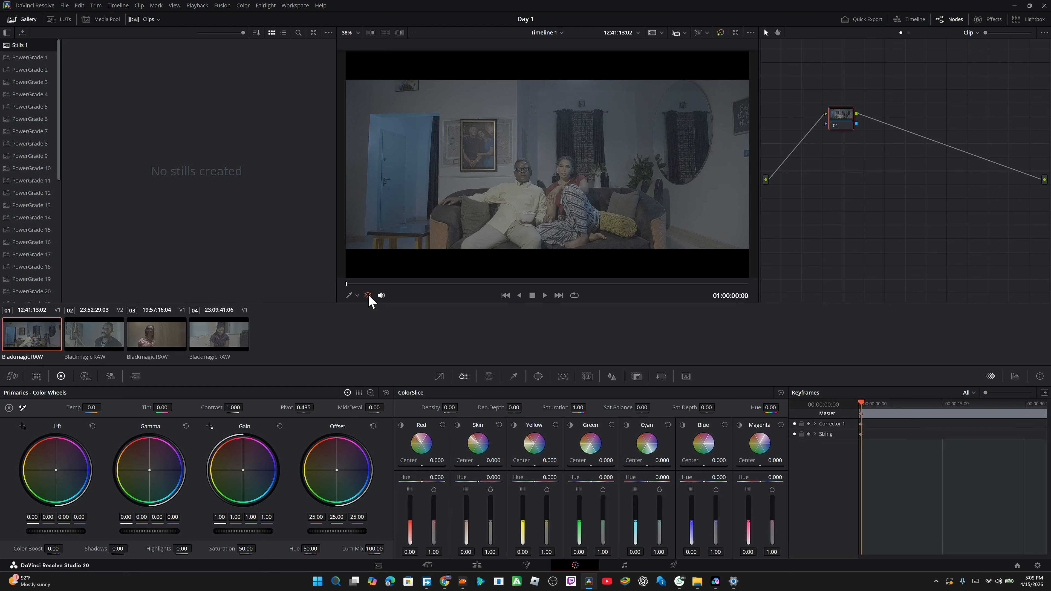
click(366, 296)
click(366, 296)
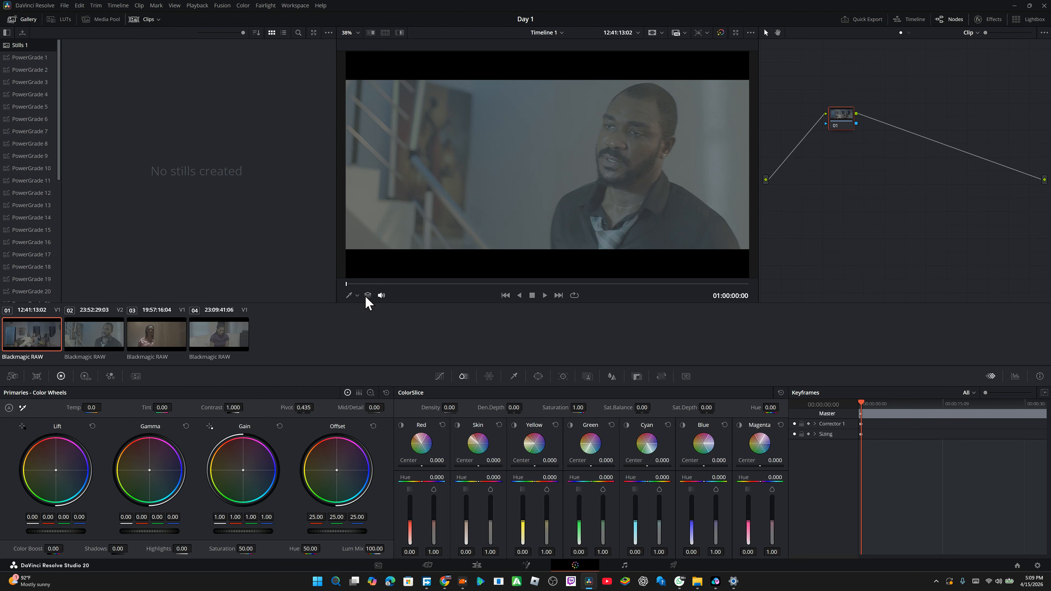
click(367, 297)
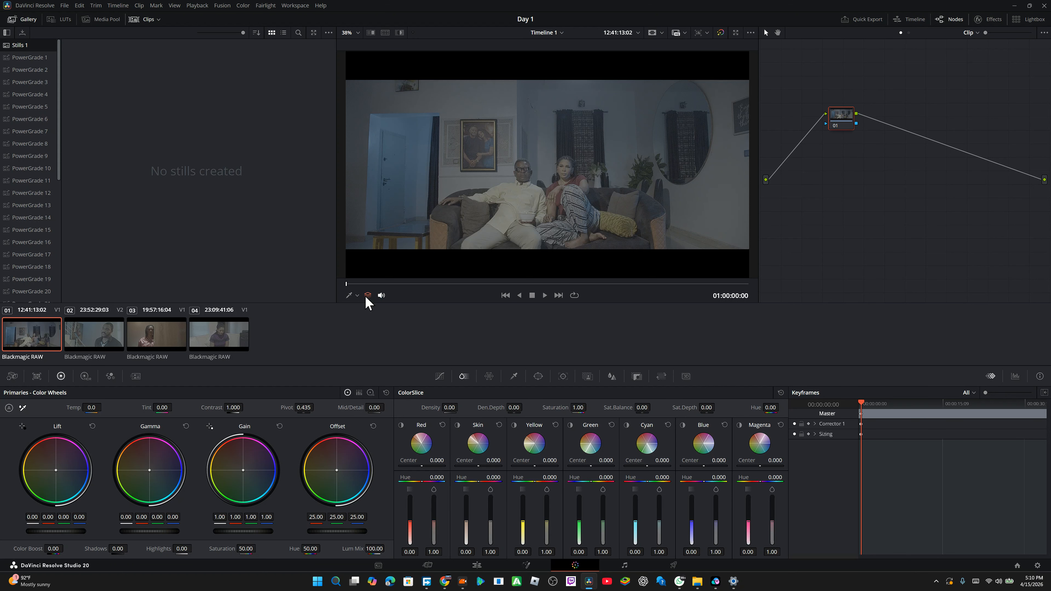
click(367, 296)
click(366, 297)
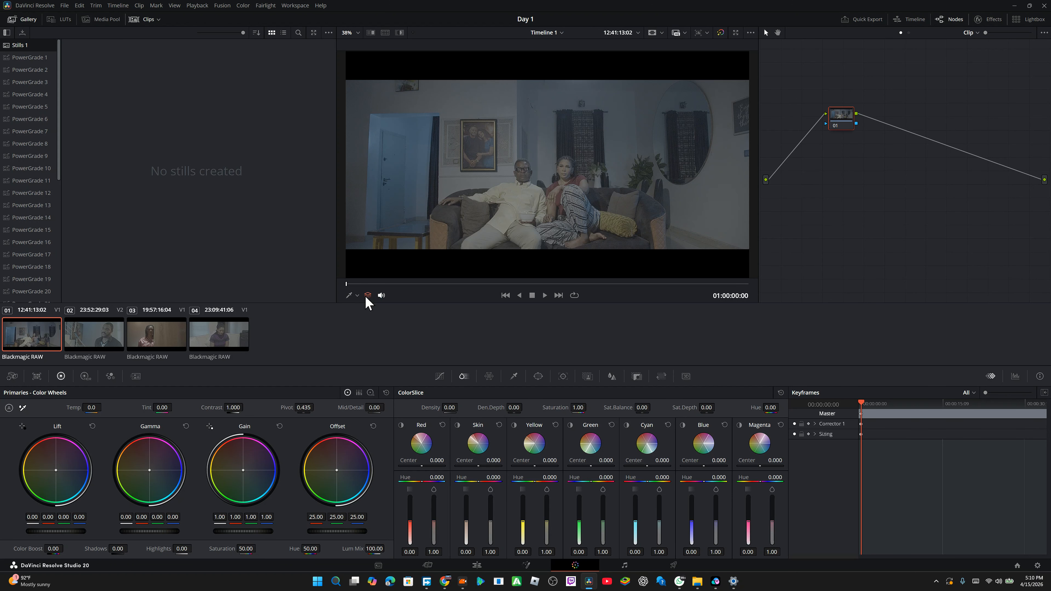